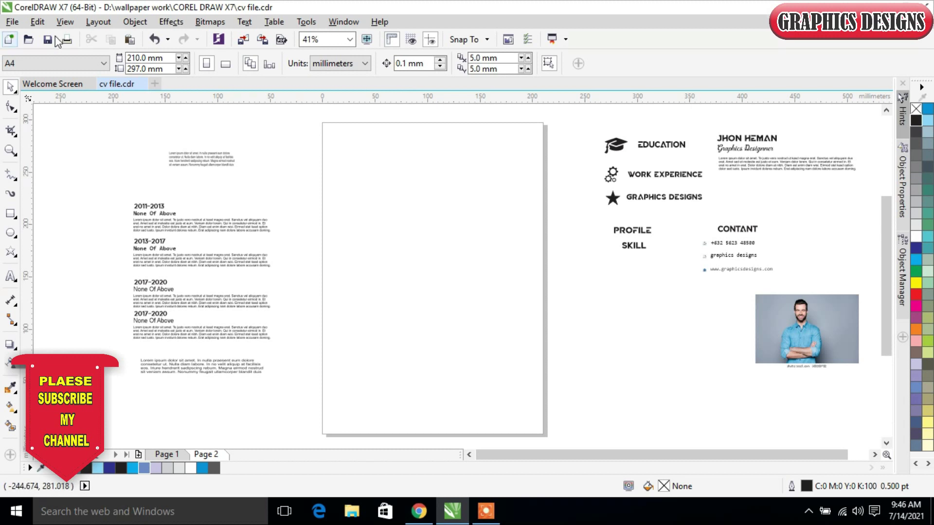
Step: Create a rectangle matching the full A4 page, 210 by 297 mm
double_click(13, 217)
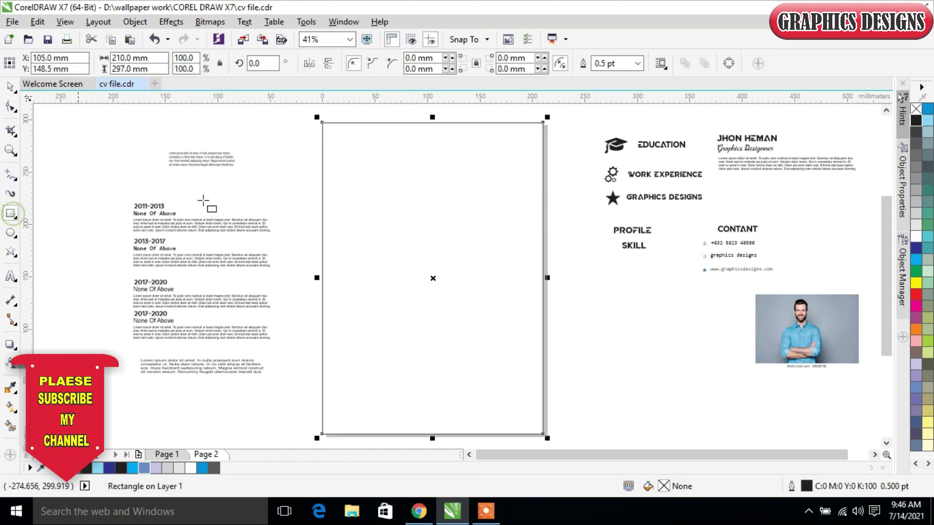
left_click(9, 88)
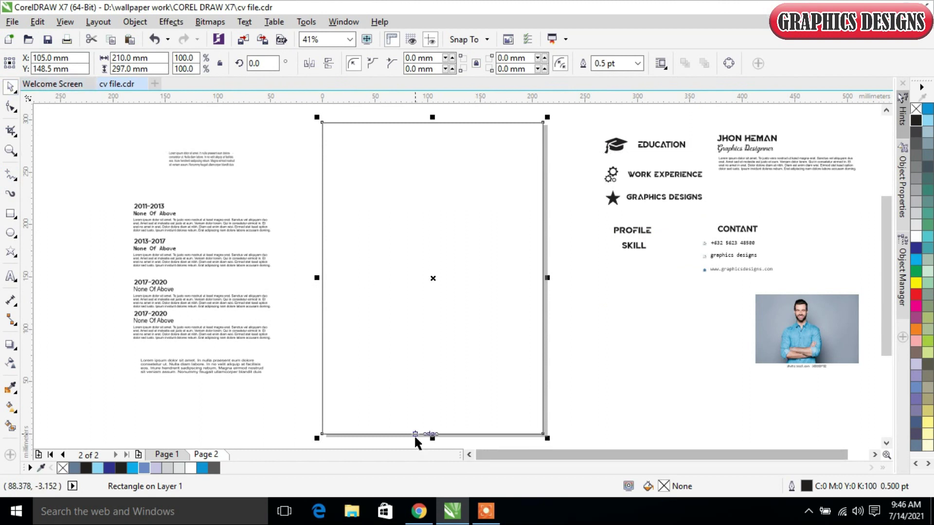
left_click_drag(433, 438, 438, 187)
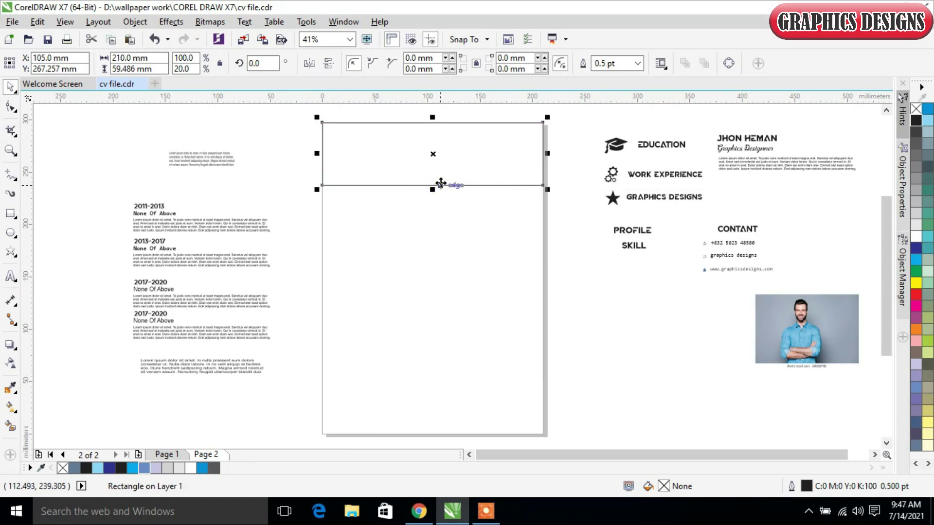
key("ctrl+z")
left_click_drag(432, 439, 419, 182)
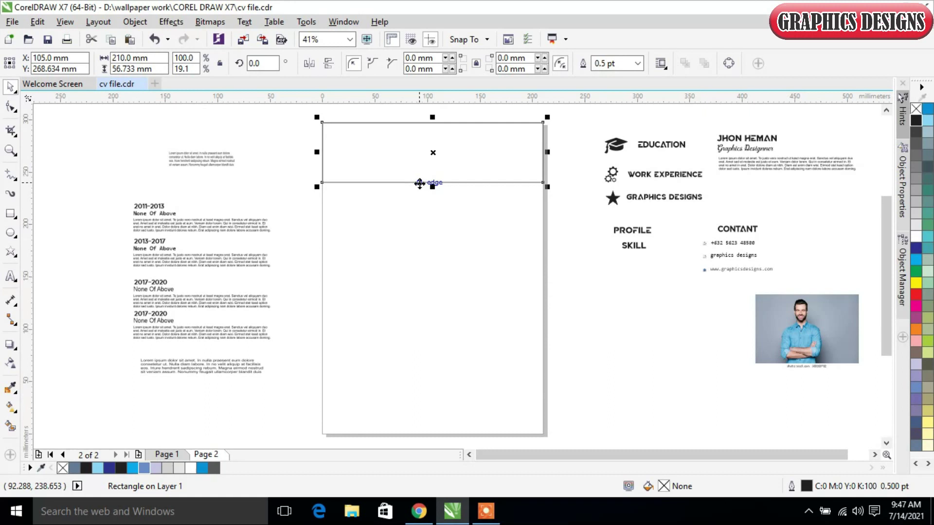
key("ctrl+z")
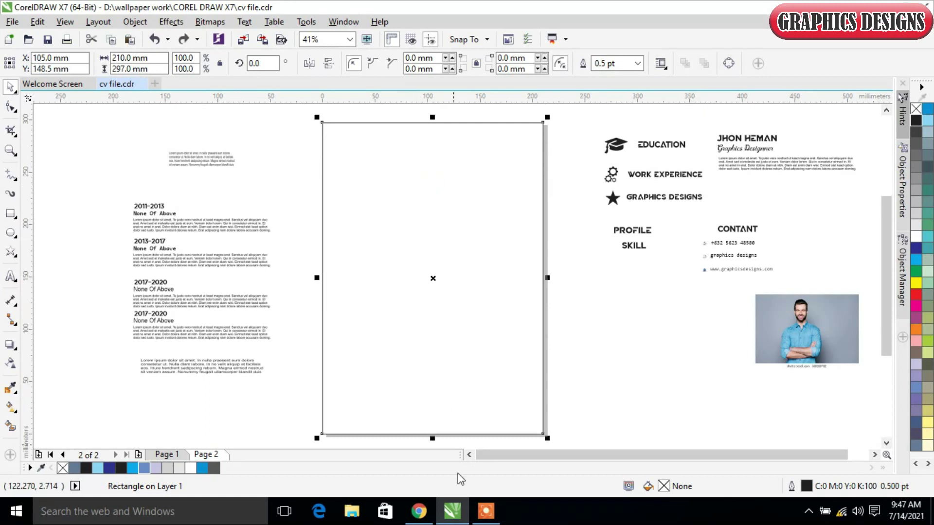
Step: Make a shortened copy of the page rectangle as a full-width header about 56.7 mm tall, keeping the original
left_click_drag(433, 434, 435, 184)
left_click(434, 321)
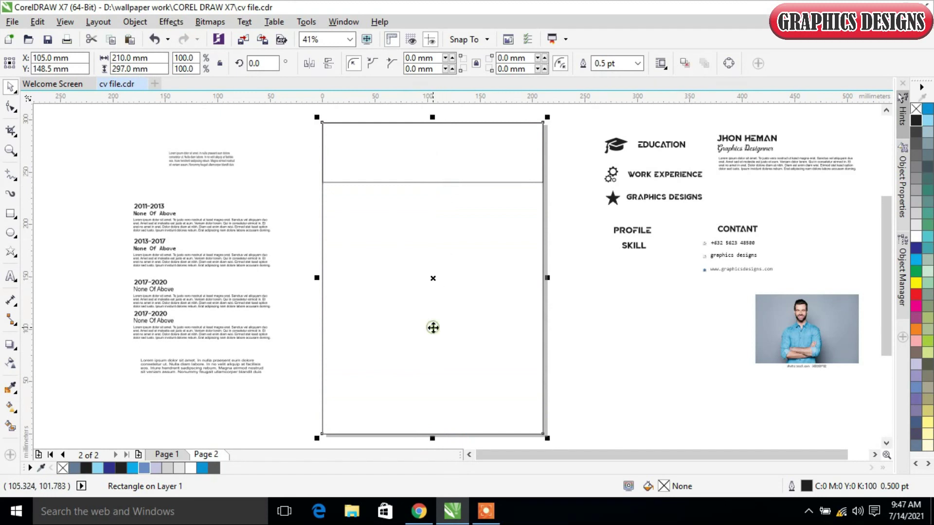
left_click(578, 239)
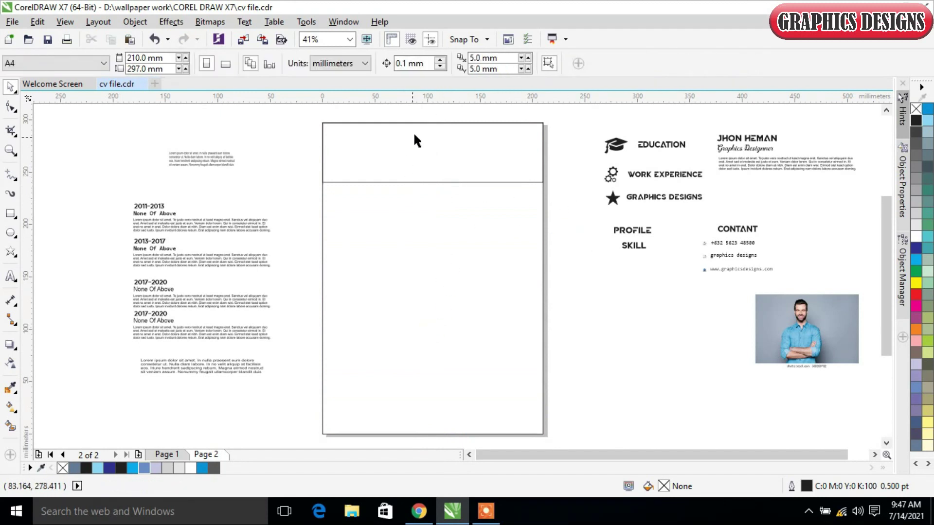
Step: Make a narrowed copy of the page rectangle as a full-height sidebar about 67 mm wide along the page's left edge, keeping the original
left_click_drag(309, 117, 559, 418)
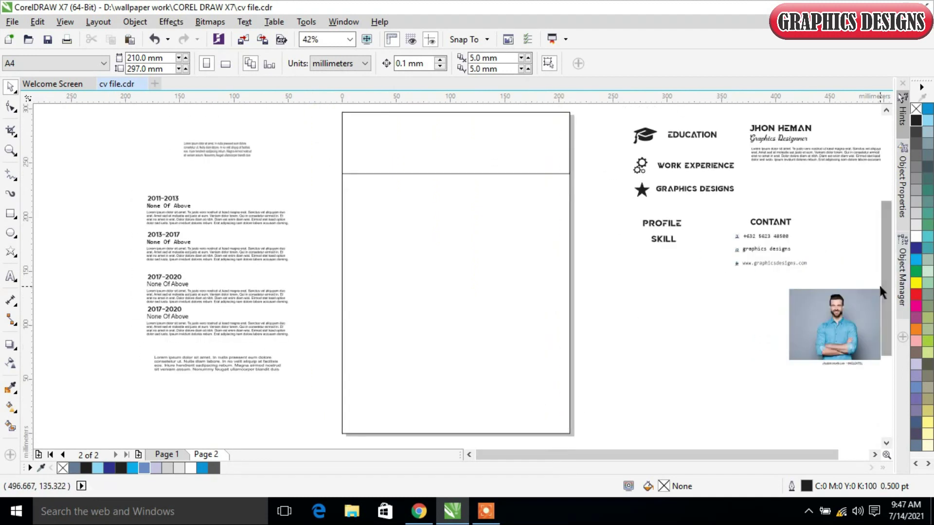
left_click(548, 244)
left_click_drag(570, 273, 417, 279)
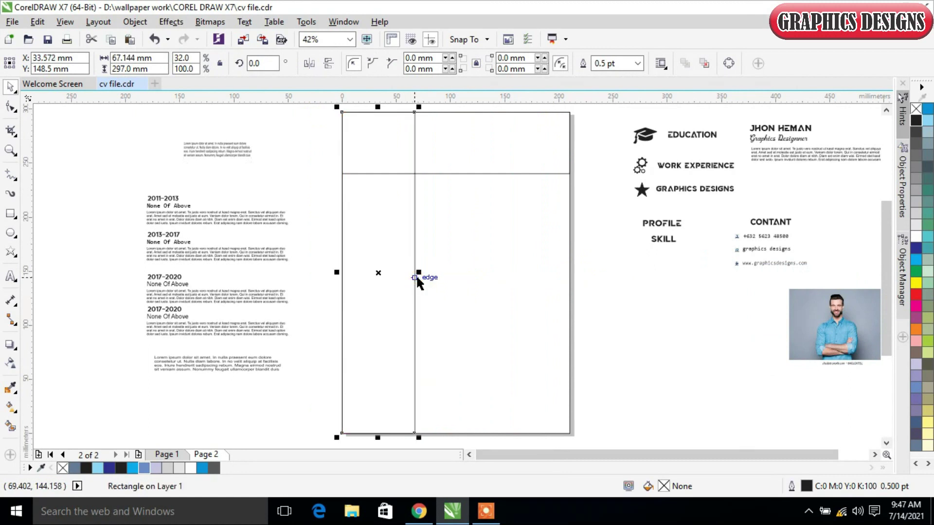
left_click(516, 307)
left_click(604, 244)
Step: Fill the header rectangle with Ice Blue and remove its outline
left_click(480, 152)
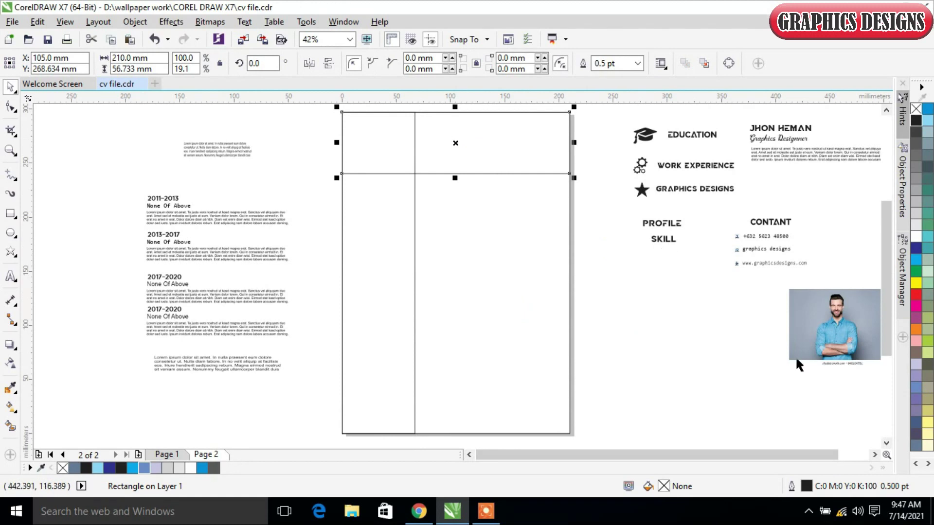
left_click(134, 469)
left_click(97, 469)
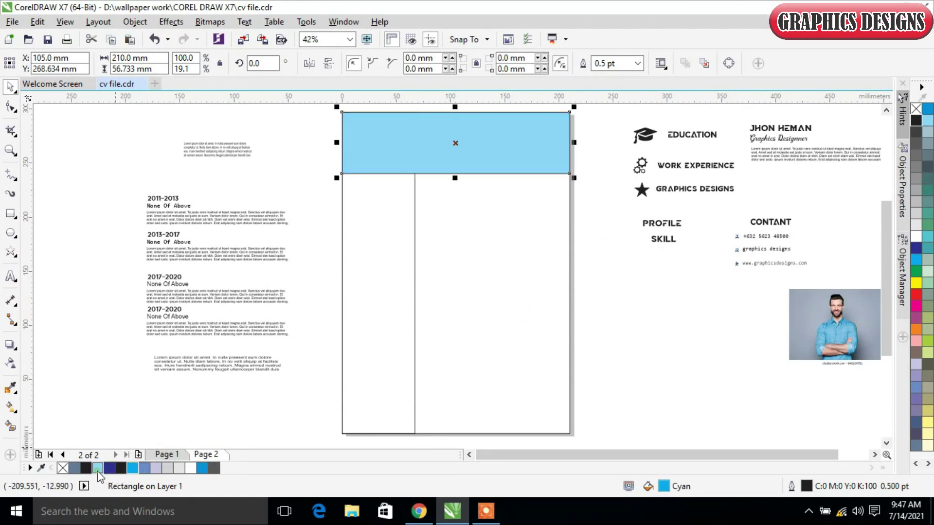
right_click(916, 109)
left_click(629, 253)
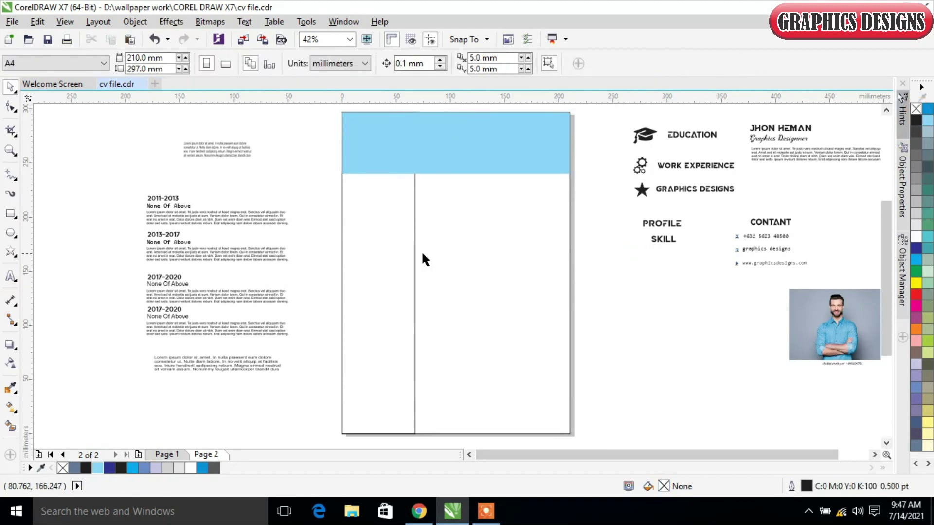
left_click(401, 234)
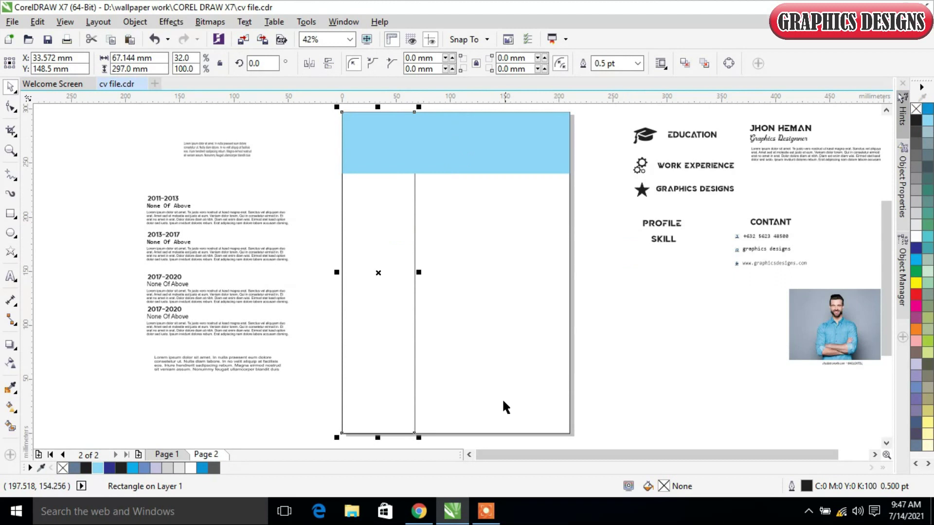
mouse_move(892, 239)
left_mouse_down()
mouse_move(886, 226)
mouse_move(886, 248)
left_mouse_up()
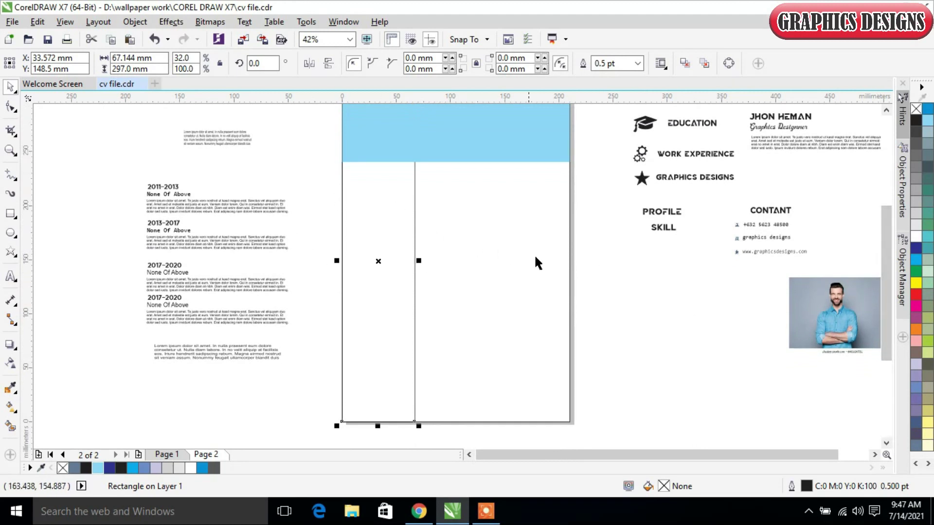
left_click(590, 254)
left_click(477, 241)
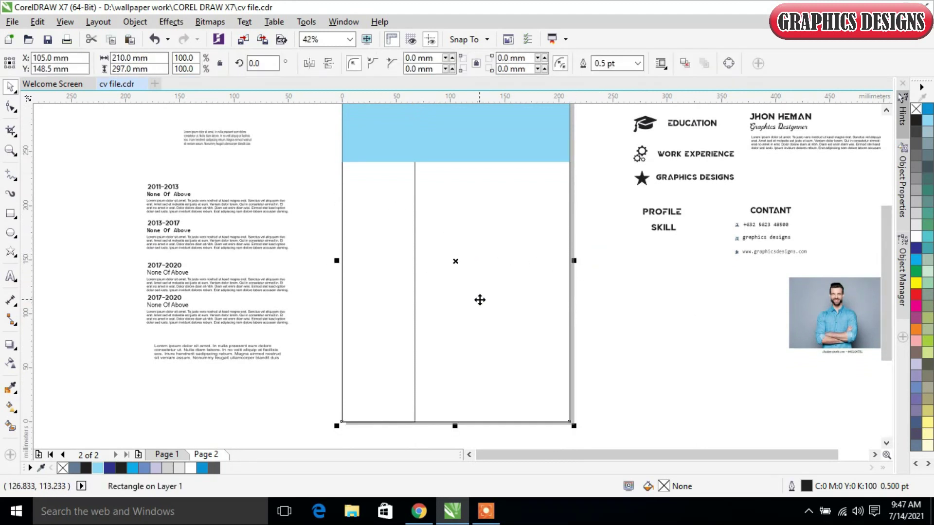
left_click(485, 143)
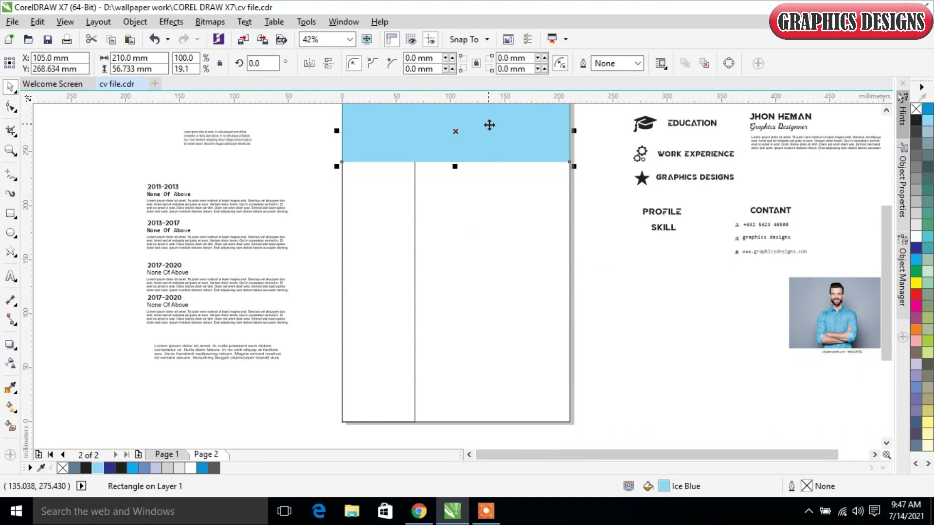
left_click_drag(884, 245, 885, 232)
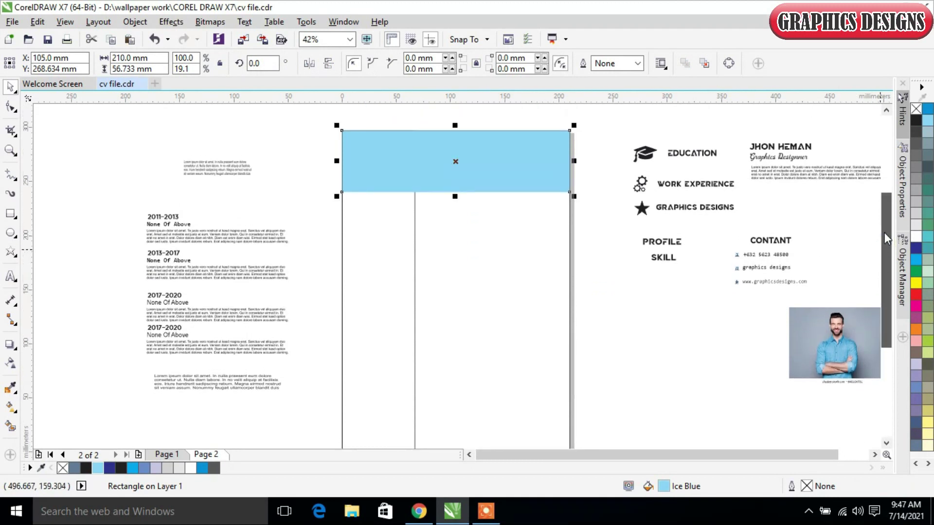
left_click(395, 257)
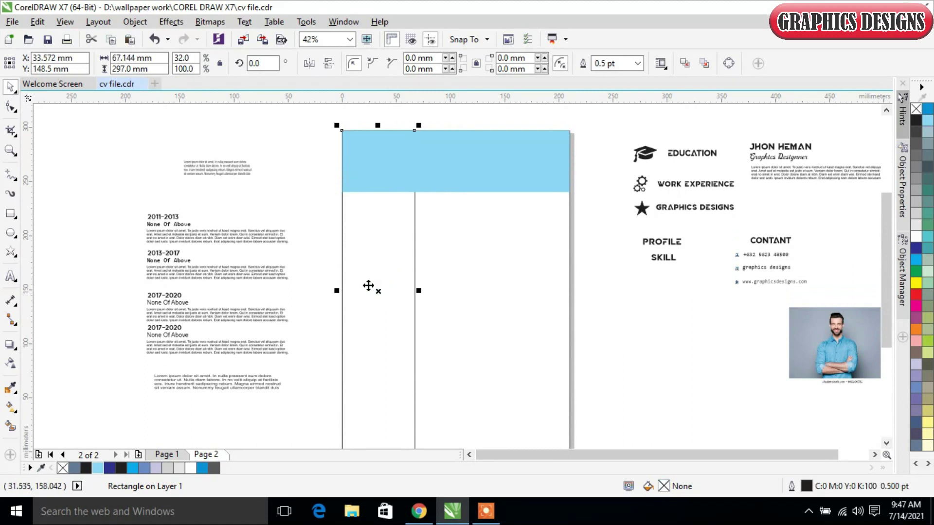
Step: Duplicate the blue header and reshape the copy into a section bar about 143 by 18 mm, between the sidebar and the page's right edge
left_click(486, 166)
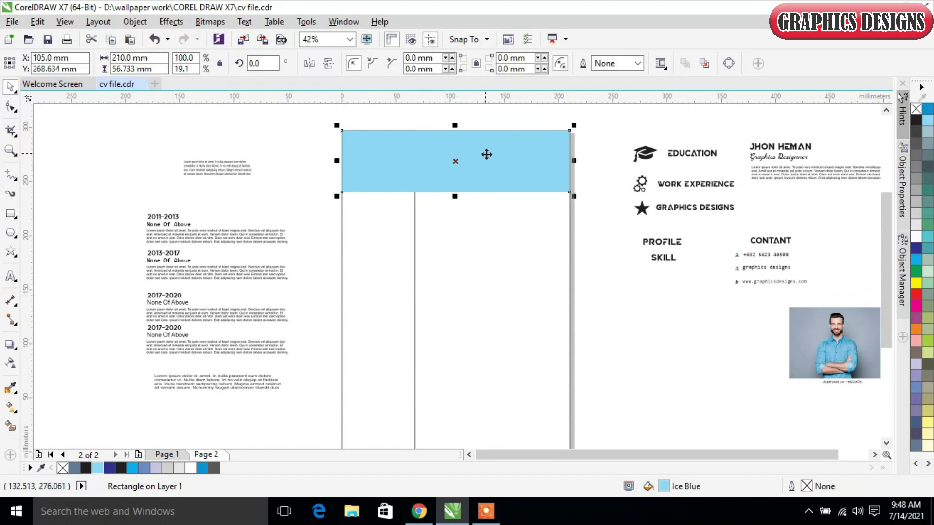
left_click_drag(486, 154, 486, 259)
left_click_drag(342, 265, 414, 262)
left_click_drag(492, 296, 509, 232)
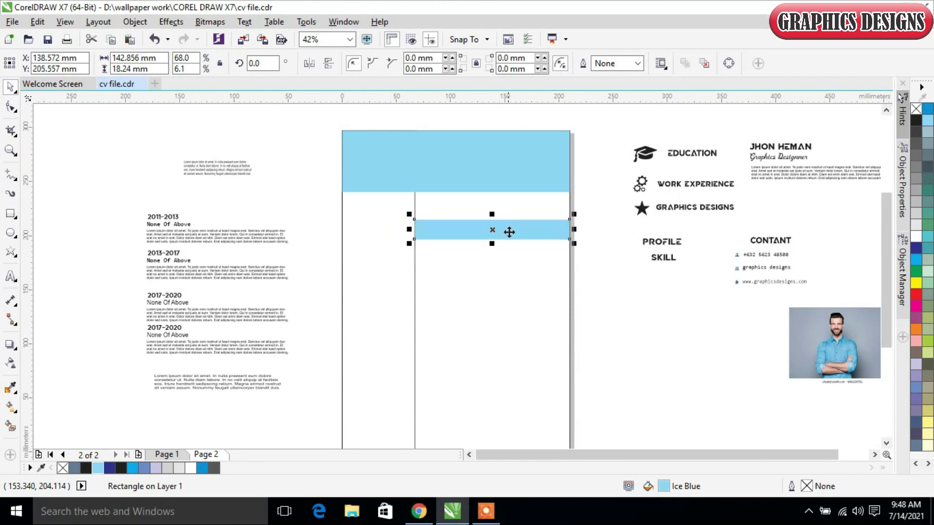
Step: Place a copy of the blue section bar at about Y 81 mm and move the original bar down to about Y 172 mm
scroll(887, 234, "down", 1)
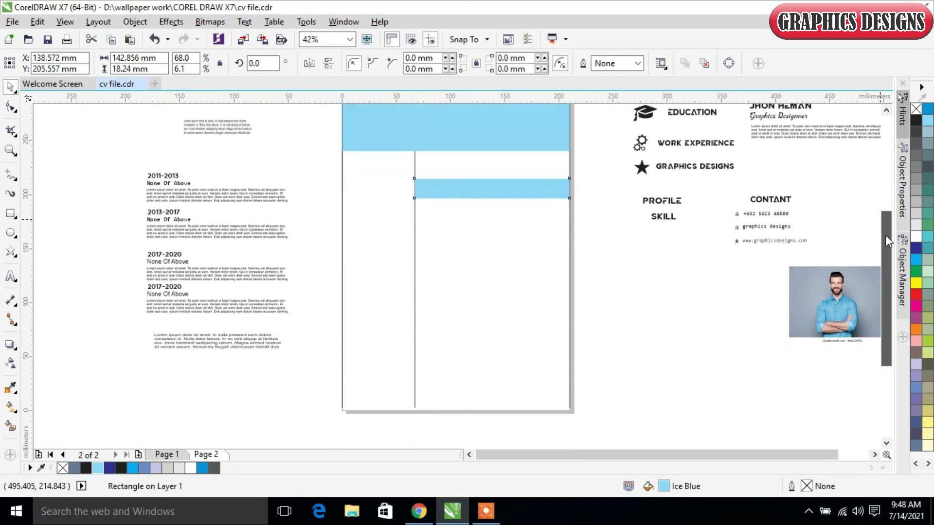
left_click_drag(513, 189, 505, 294)
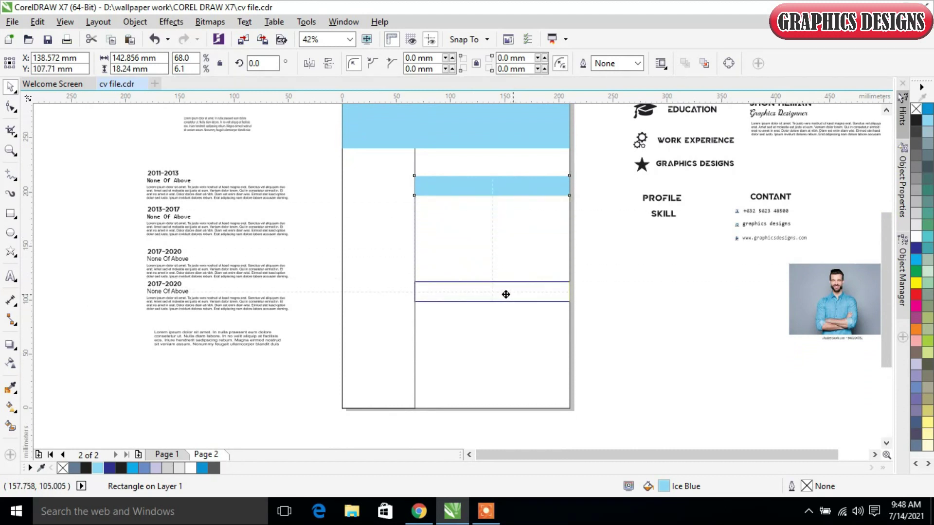
left_click_drag(506, 295, 504, 323)
left_click_drag(476, 188, 478, 225)
Step: Move the EDUCATION heading with its graduation cap icon onto the upper blue section bar
left_click_drag(883, 245, 885, 223)
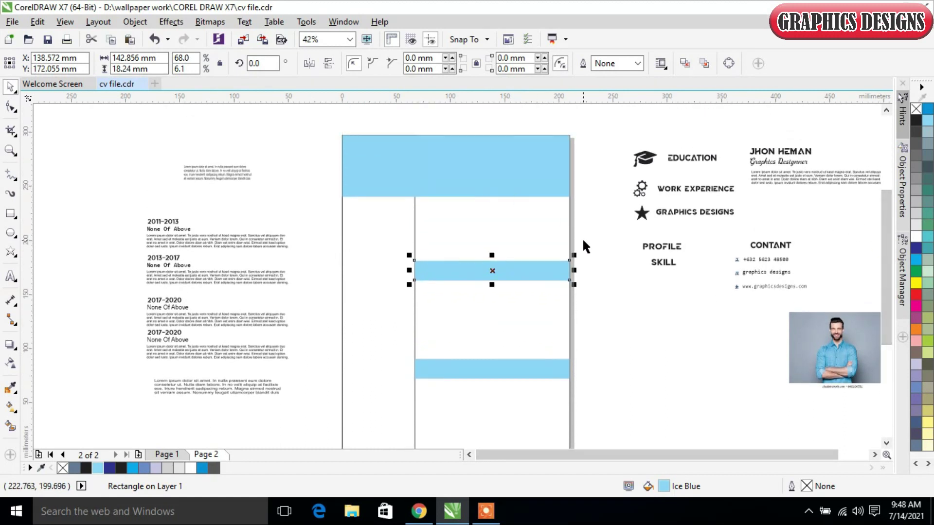
left_click_drag(883, 215, 883, 226)
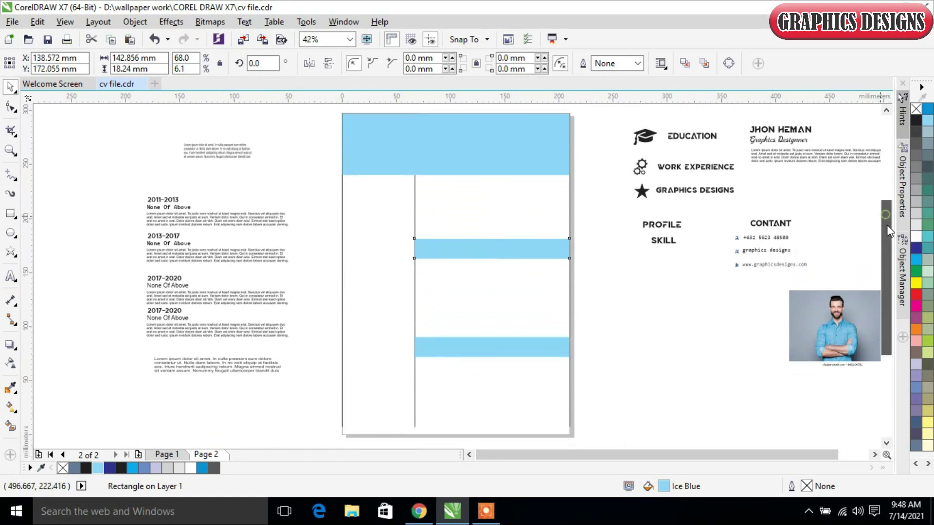
left_click_drag(668, 136, 494, 251)
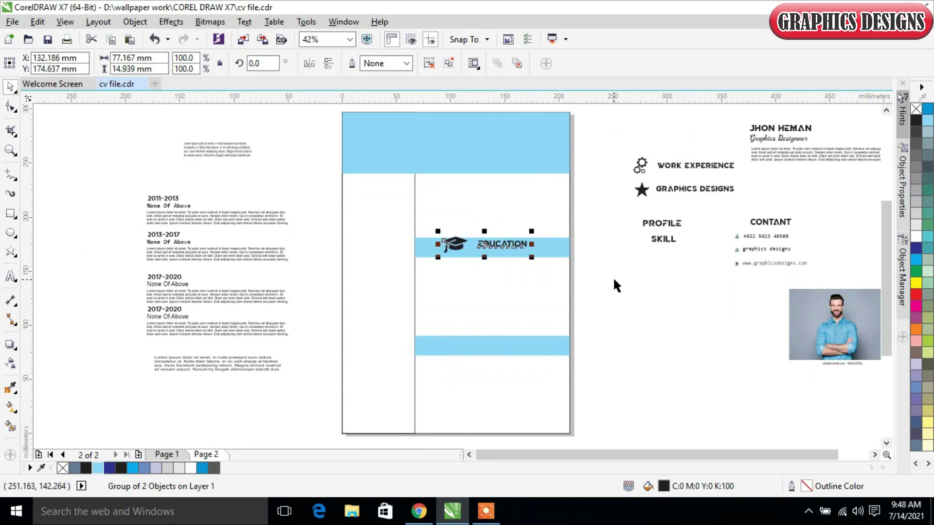
left_click_drag(316, 146, 609, 276)
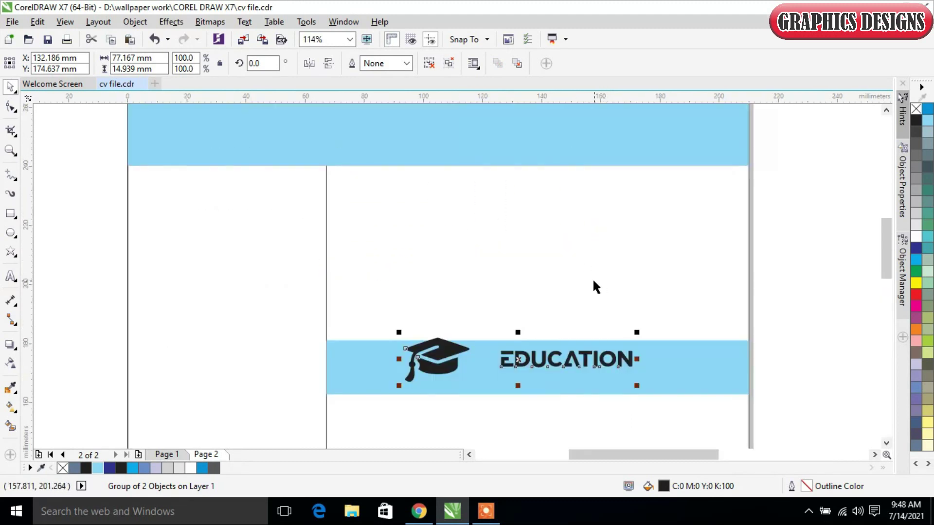
Step: Align the upper section bar with the EDUCATION heading group so their centres share the same height
left_click(689, 371)
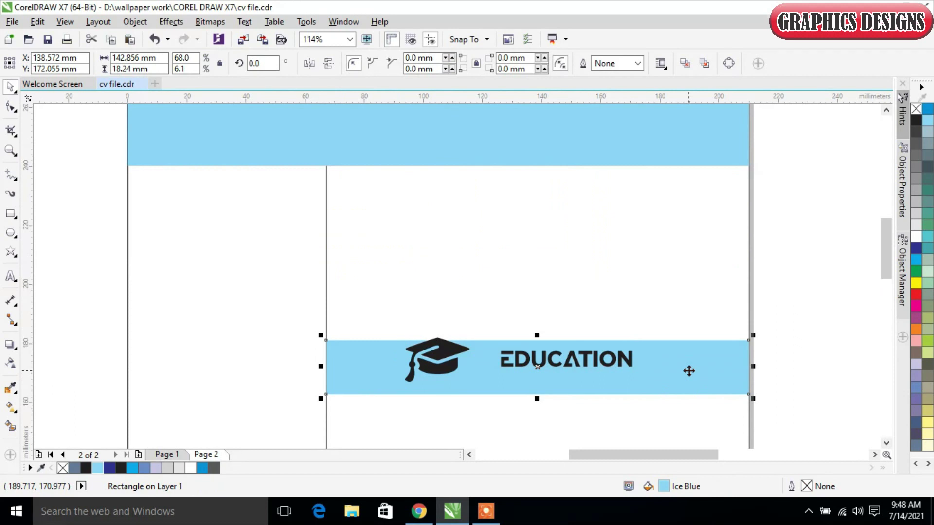
left_click(439, 352, "shift")
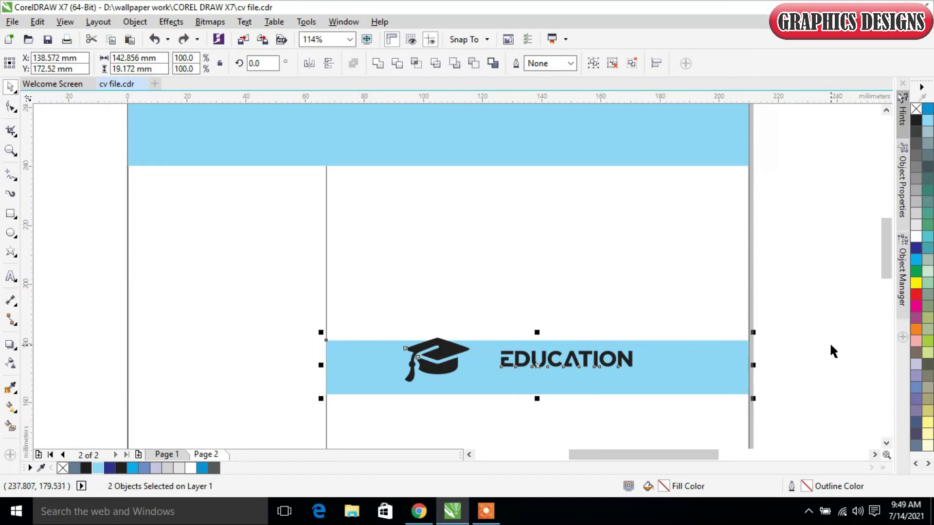
key("c")
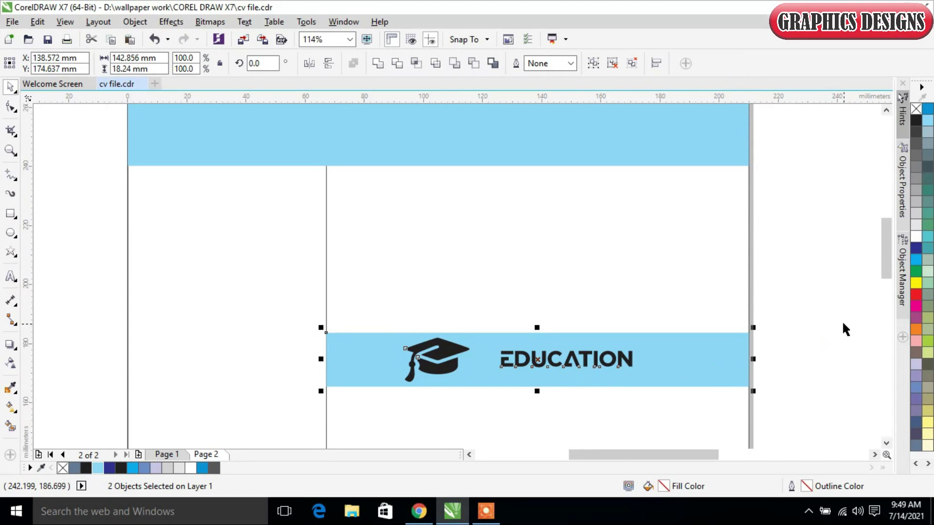
left_click(844, 324)
Step: Move the WORK EXPERIENCE heading with its gears icon onto the lower blue section bar, centred on the bar's height
left_click_drag(885, 235, 883, 250)
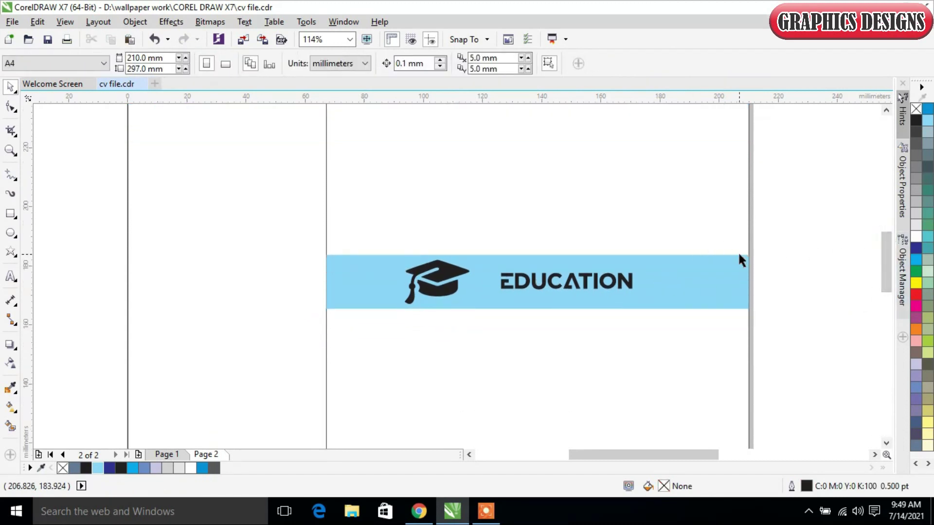
scroll(738, 252, "down", 2)
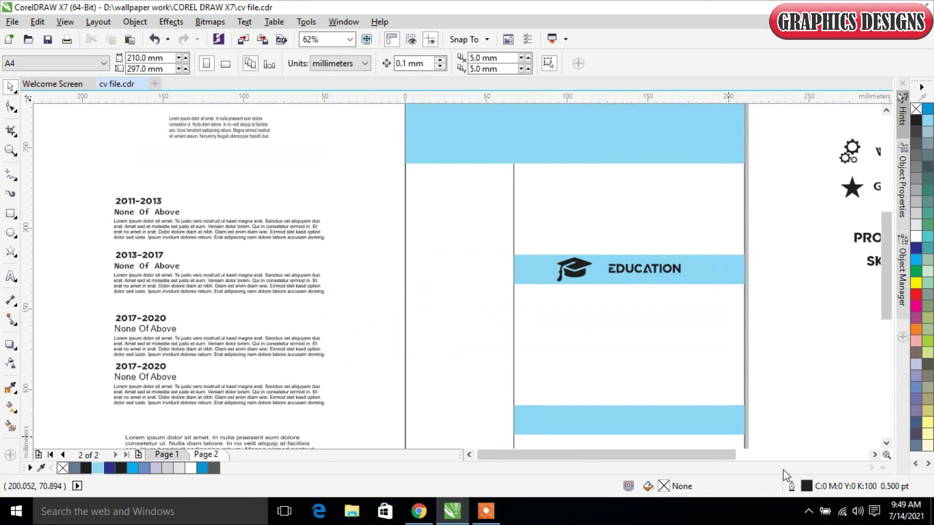
left_click_drag(715, 455, 775, 451)
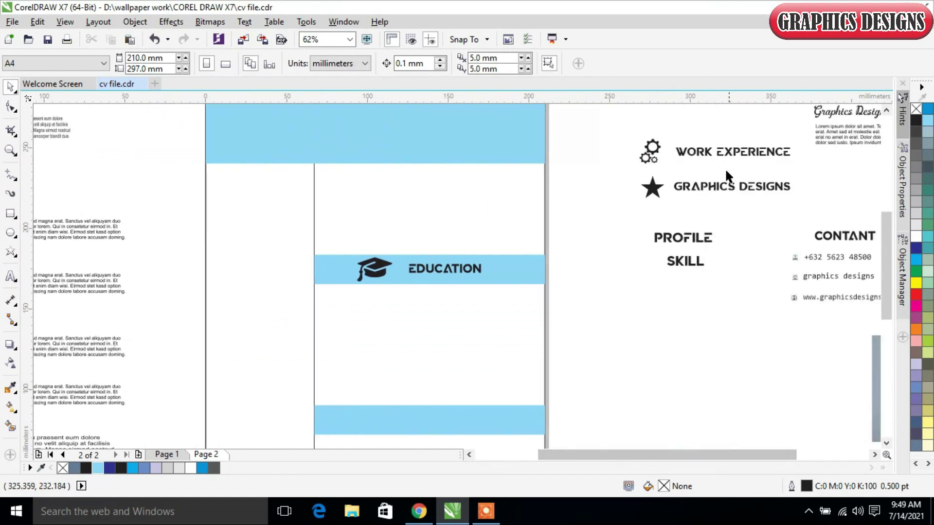
left_click(730, 152)
left_click_drag(752, 148, 458, 418)
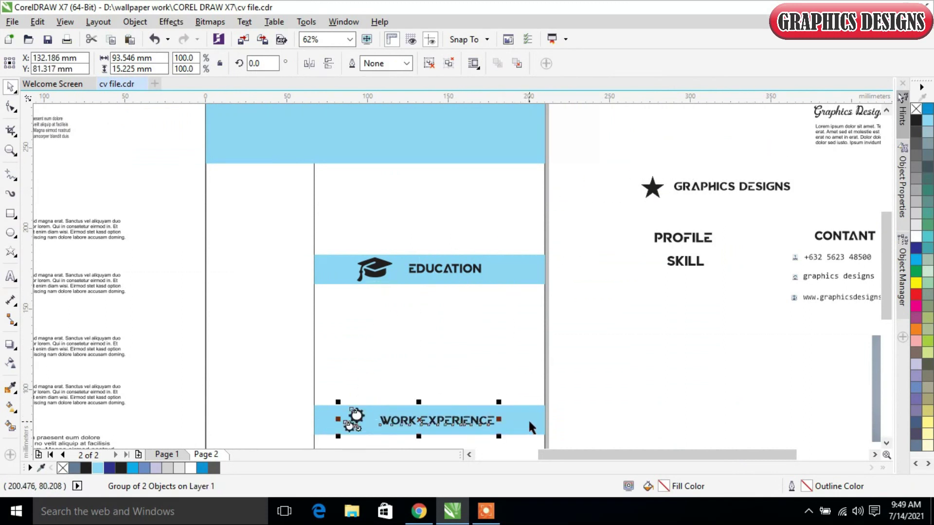
left_click(528, 419, "shift")
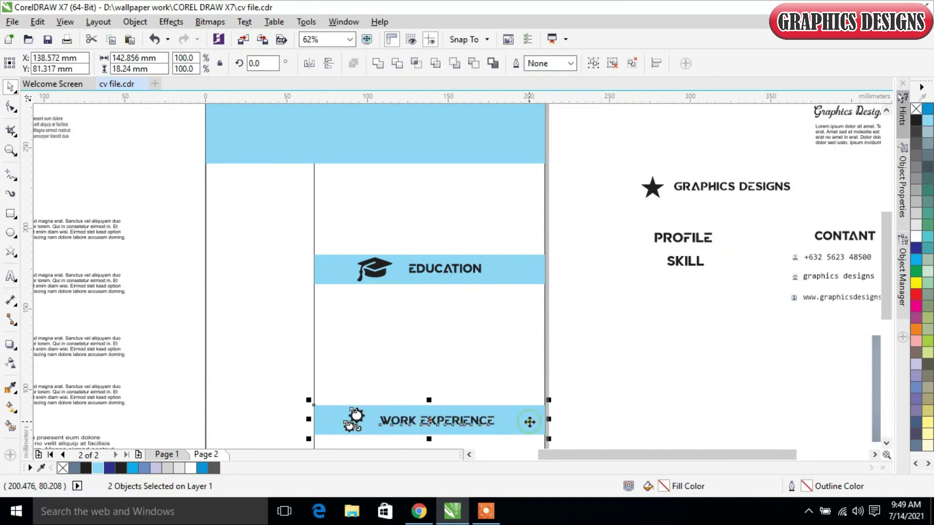
left_click(660, 364)
left_click_drag(887, 238, 879, 281)
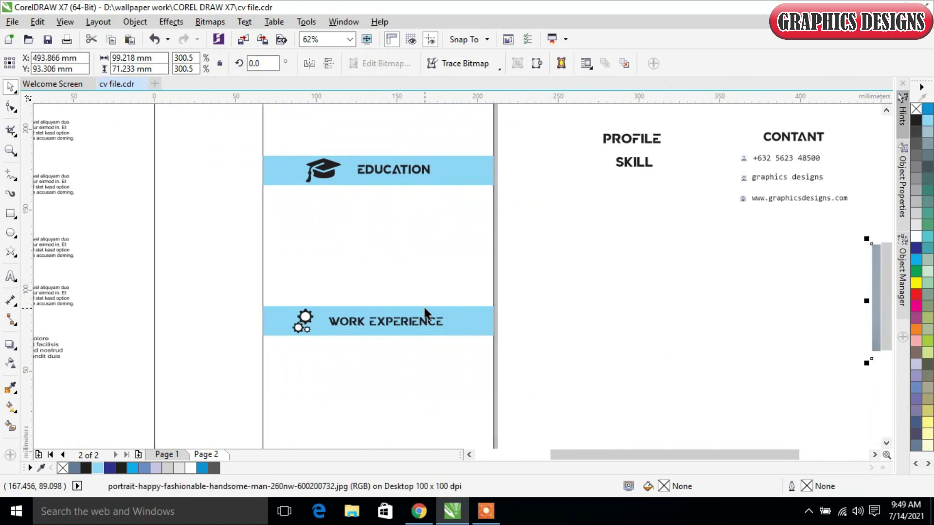
Step: Place a copy of the 2011-2013 and 2013-2017 entries with their text beneath the EDUCATION bar
scroll(425, 313, "down", 2)
left_click(503, 314)
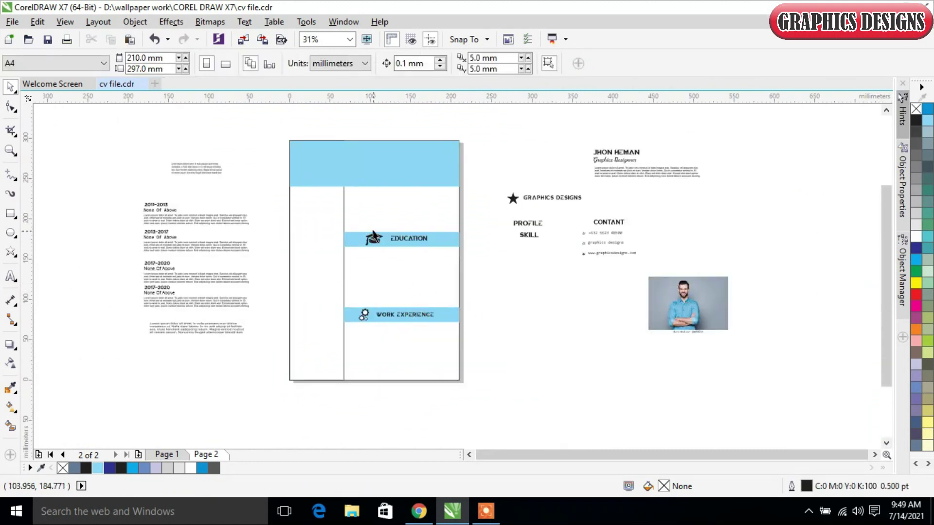
left_click_drag(272, 146, 476, 375)
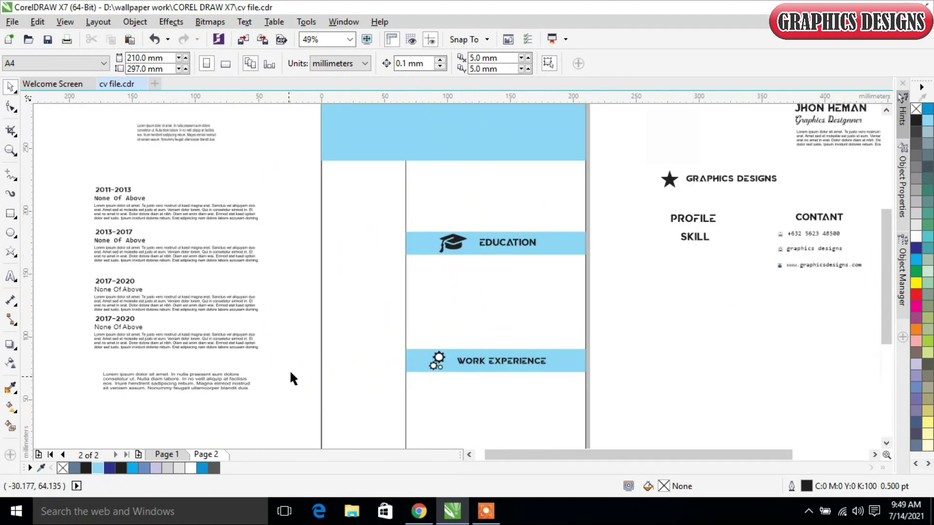
left_click(136, 200)
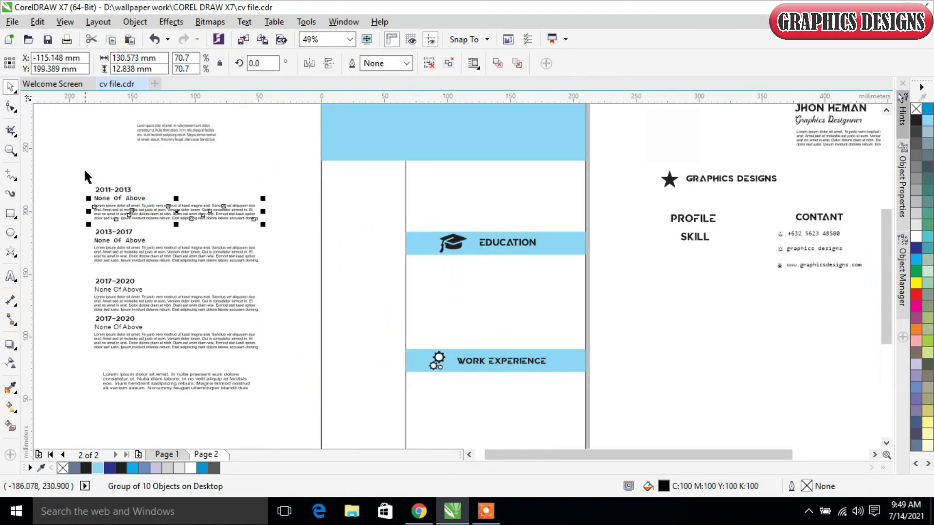
left_click(69, 159)
left_click_drag(71, 162, 285, 273)
left_click_drag(224, 224, 494, 287)
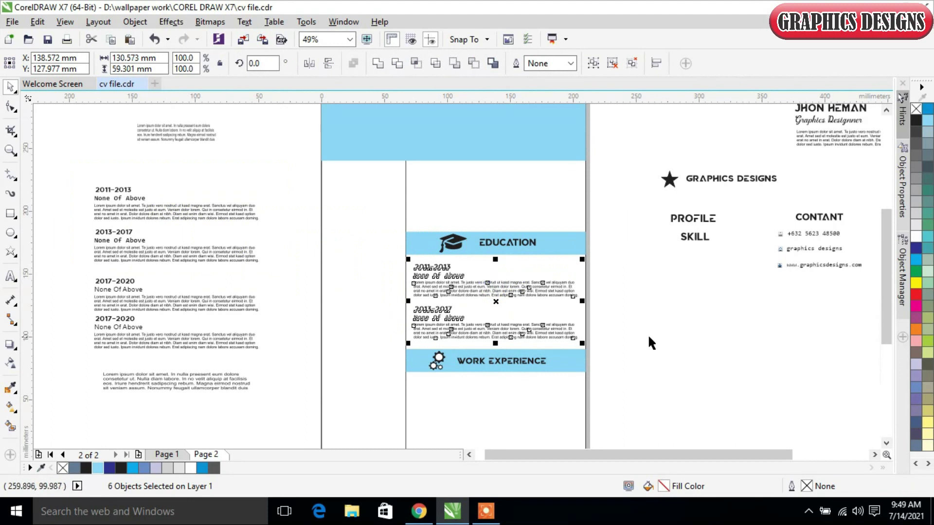
left_click(658, 316)
Step: Move the two 2017-2020 entries with their text from the pasteboard to below the WORK EXPERIENCE bar
left_click_drag(885, 230, 883, 262)
left_click_drag(64, 189, 286, 291)
left_click_drag(191, 225, 513, 326)
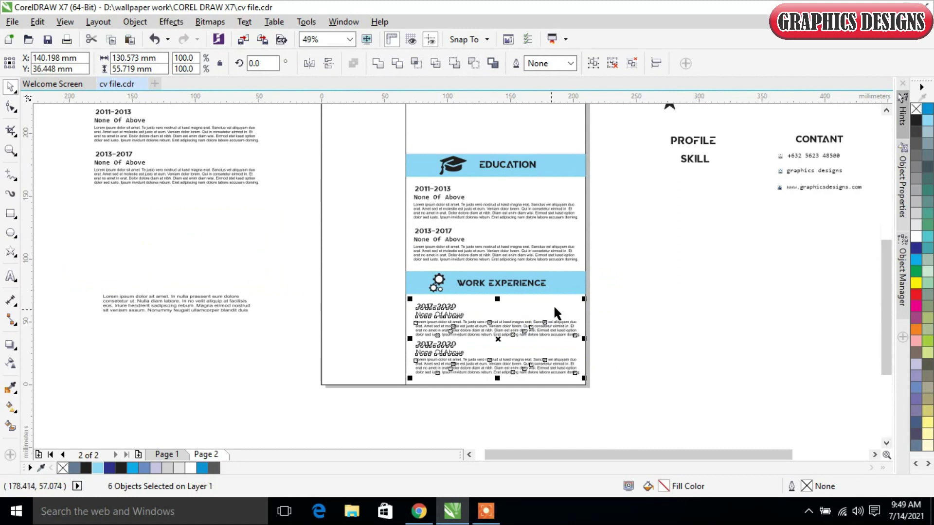
left_click(673, 316)
Step: Place a copy of the EDUCATION section's blue bar just below the header, centred at about Y 228 mm
left_click_drag(882, 289, 875, 229)
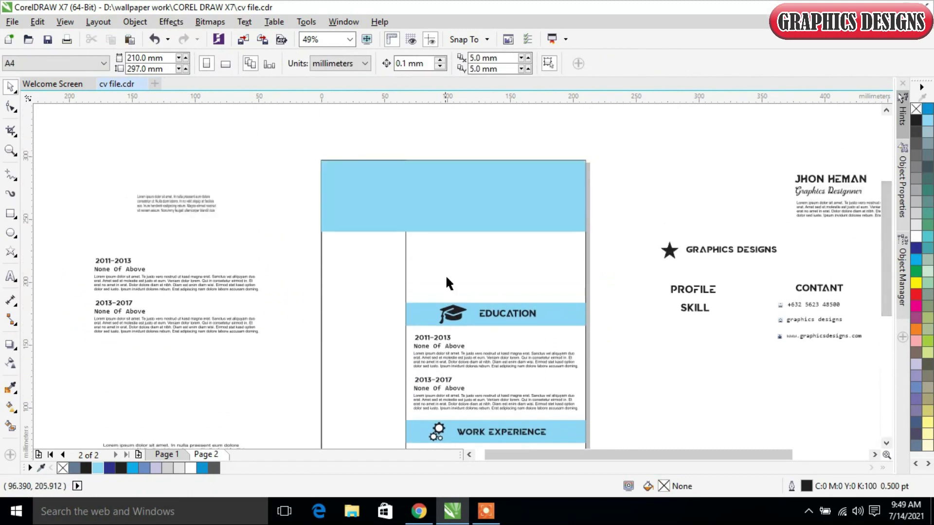
left_click(552, 318)
left_click_drag(545, 320, 545, 253)
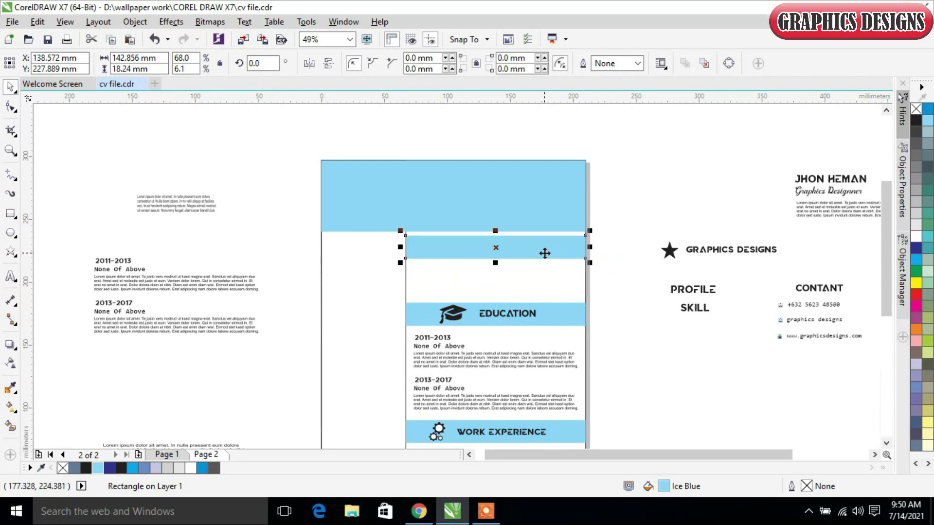
left_click(640, 219)
Step: Move the GRAPHICS DESIGNS heading with its star icon onto the blue bar just below the header
left_click_drag(643, 231, 772, 265)
mouse_move(533, 245)
left_mouse_down()
mouse_move(521, 245)
mouse_move(529, 244)
left_mouse_up()
left_click(650, 234)
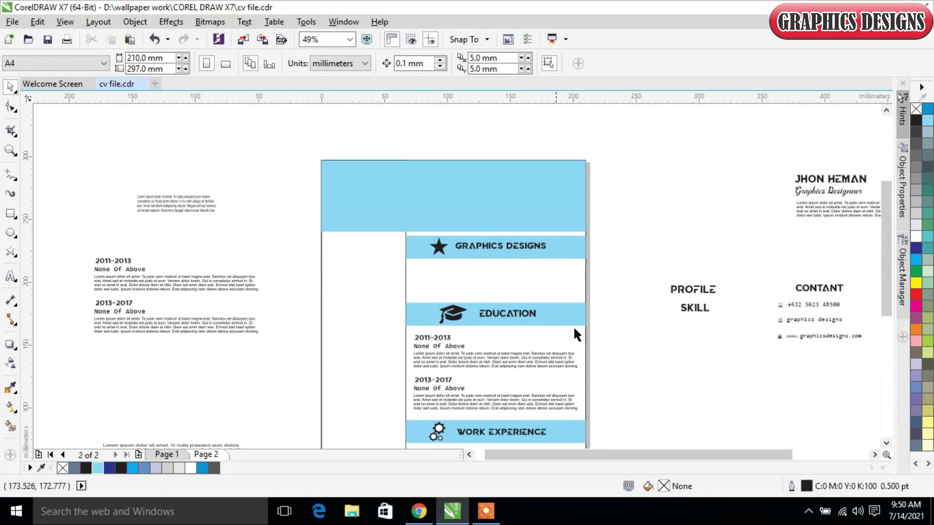
Step: Move the larger lorem ipsum paragraph from below the year entries on the pasteboard to beneath the GRAPHICS DESIGNS bar
left_click_drag(886, 275, 889, 298)
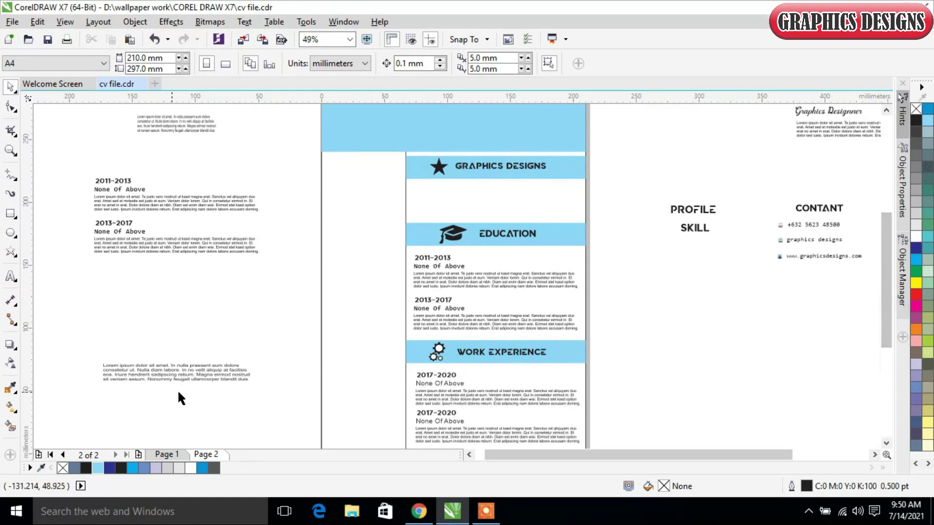
left_click(204, 371)
left_click_drag(207, 370, 518, 204)
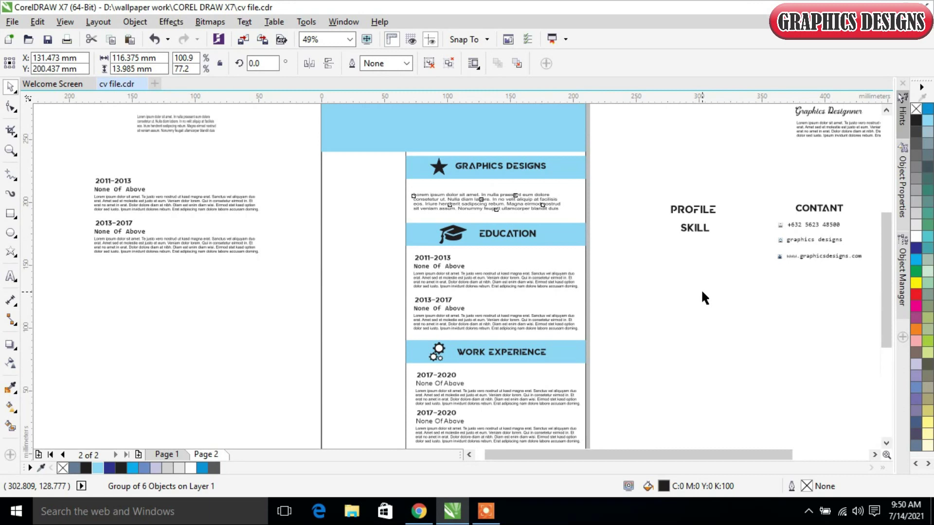
left_click(691, 312)
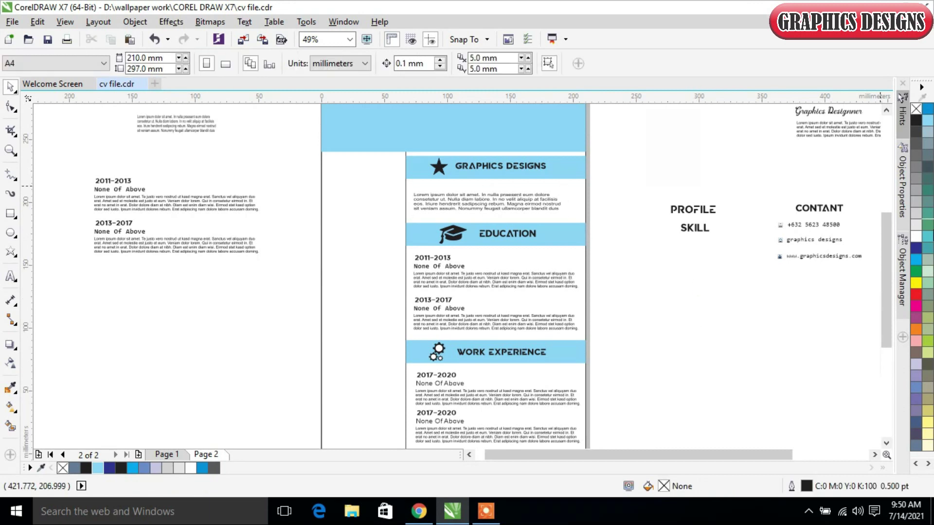
Step: Draw a circle about 56 mm in diameter and move it onto the blue header above the sidebar
left_click_drag(892, 263, 890, 222)
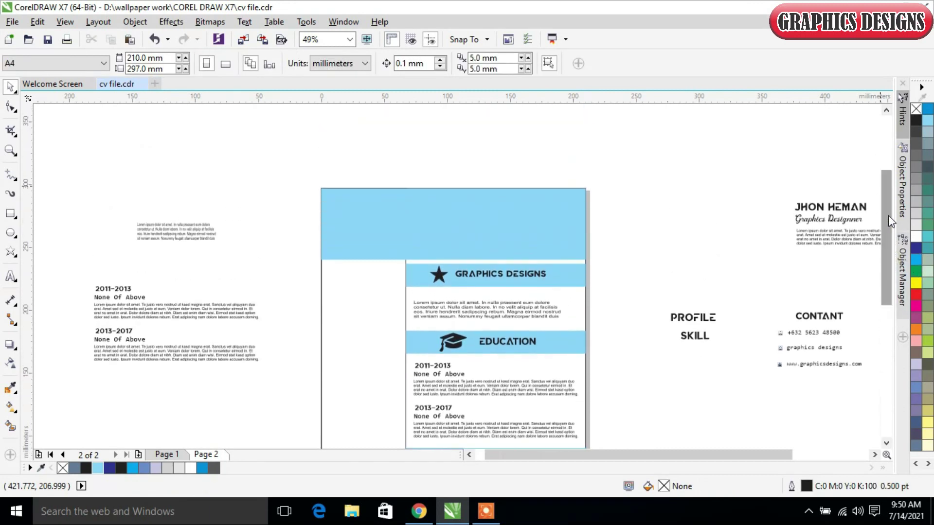
left_click(10, 234)
left_click_drag(232, 167, 306, 241)
left_click(9, 88)
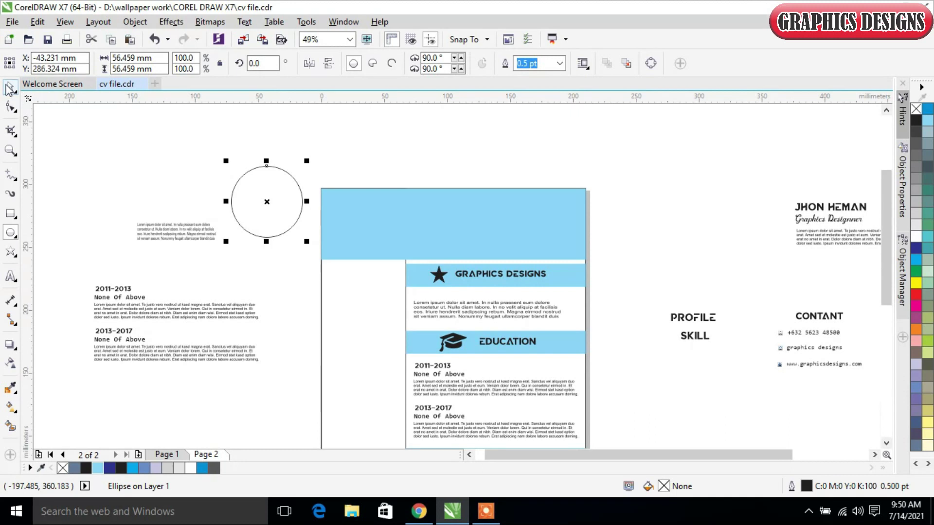
left_click_drag(287, 200, 390, 222)
Step: Scale the header circle down about its centre into two concentric circles about 51 mm and 47 mm in diameter
key("z")
left_click_drag(296, 164, 605, 288)
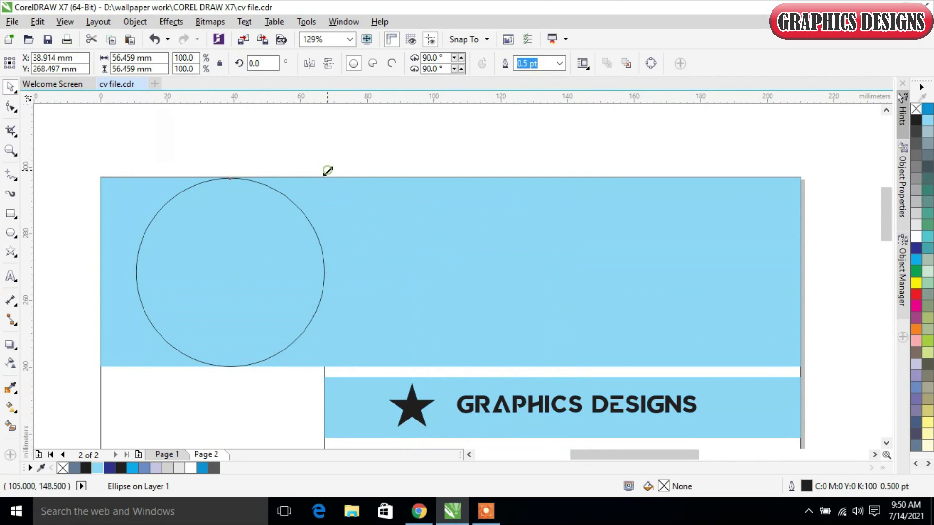
left_click_drag(325, 171, 314, 187)
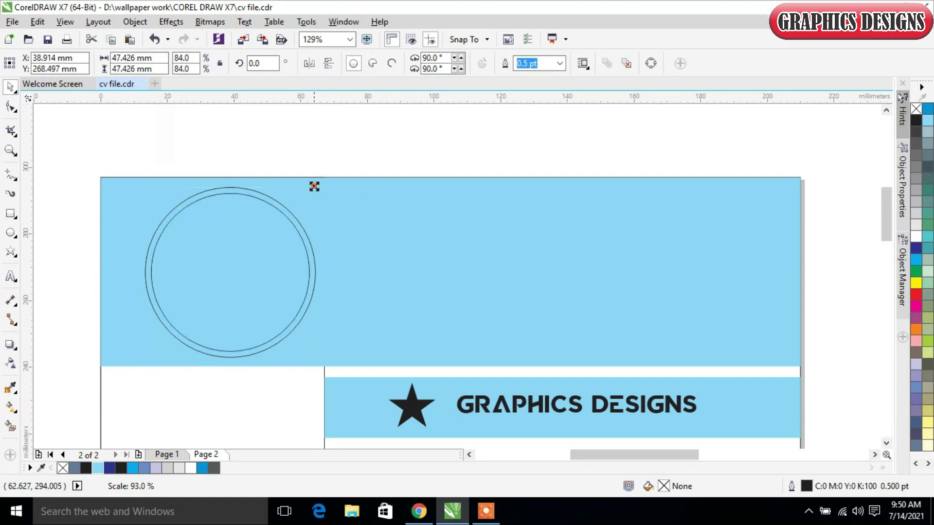
left_click(350, 148)
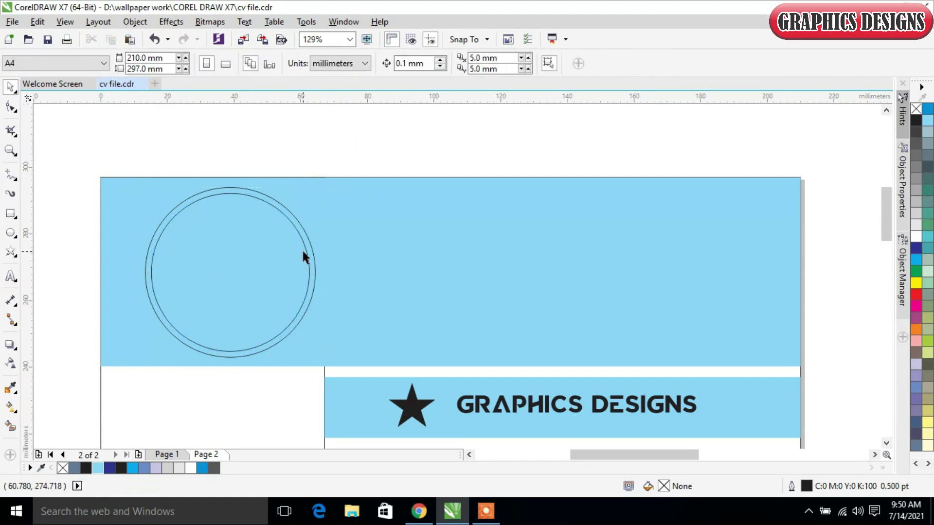
Step: Smart Fill the inner circle and then the outer circle area with blue-grey C:40 M:20 Y:0 K:40
left_click(6, 429)
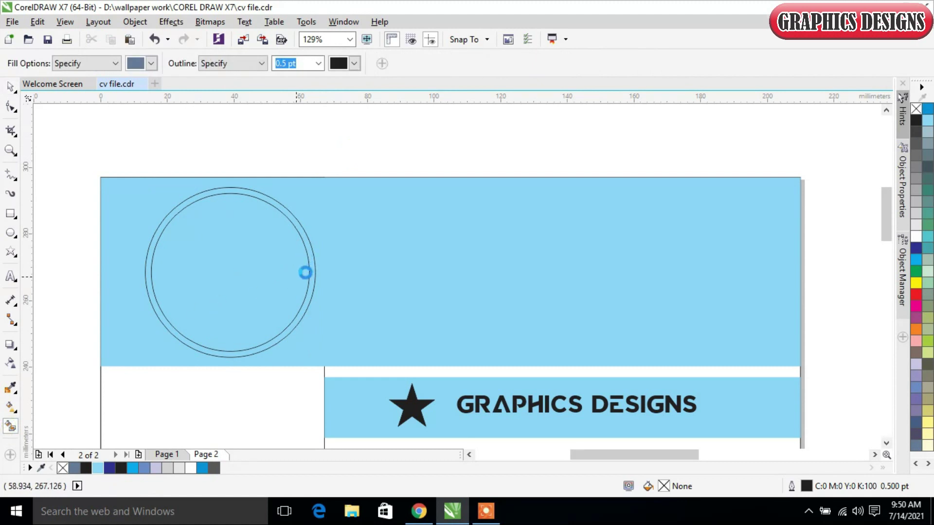
left_click(303, 273)
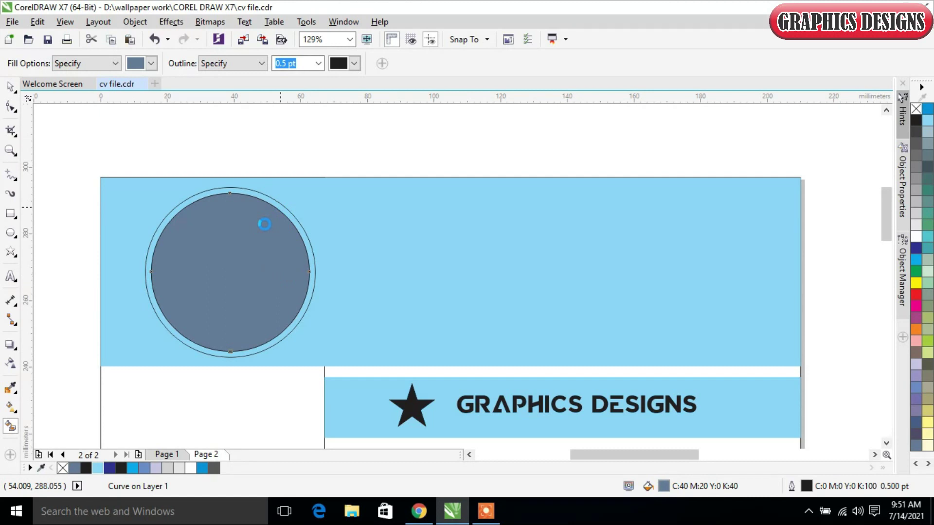
left_click(10, 88)
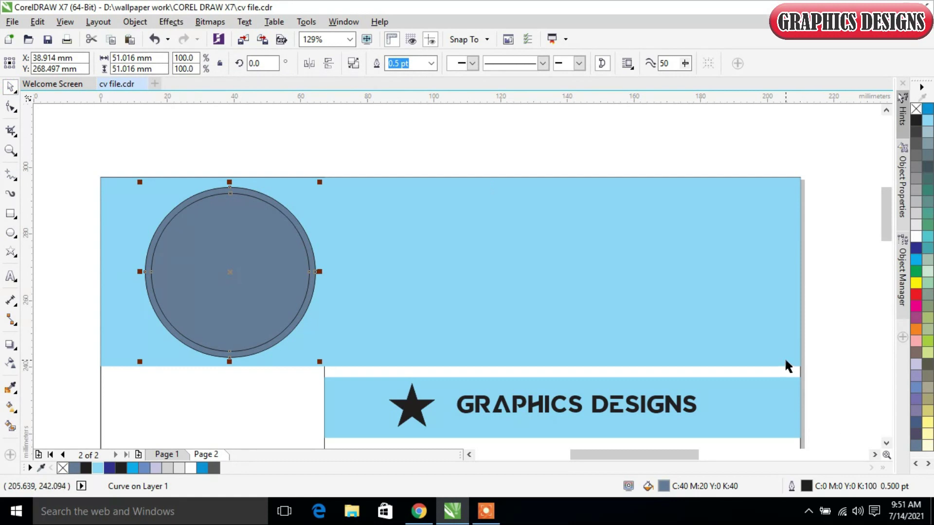
Step: Fill the 51 mm outer circle shape white and remove its outline
scroll(786, 360, "down", 3)
left_click_drag(691, 455, 726, 455)
left_click(916, 237)
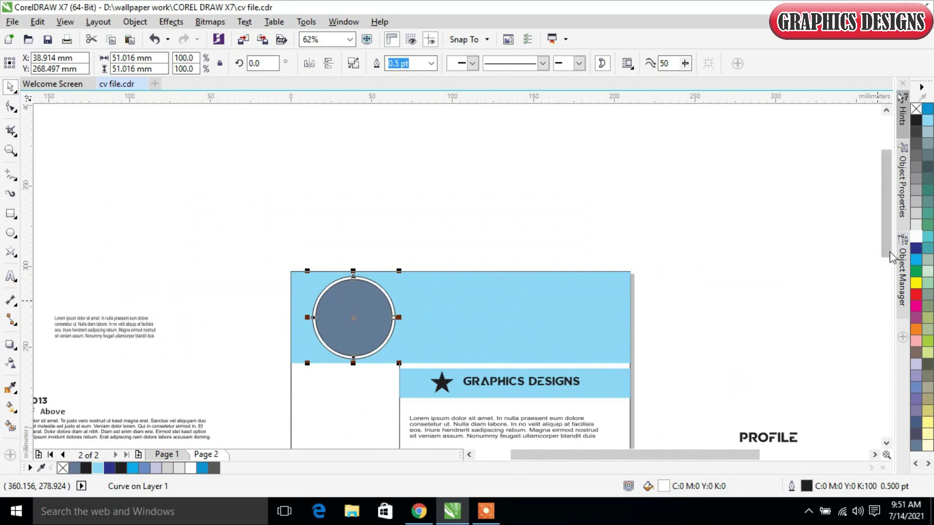
right_click(917, 109)
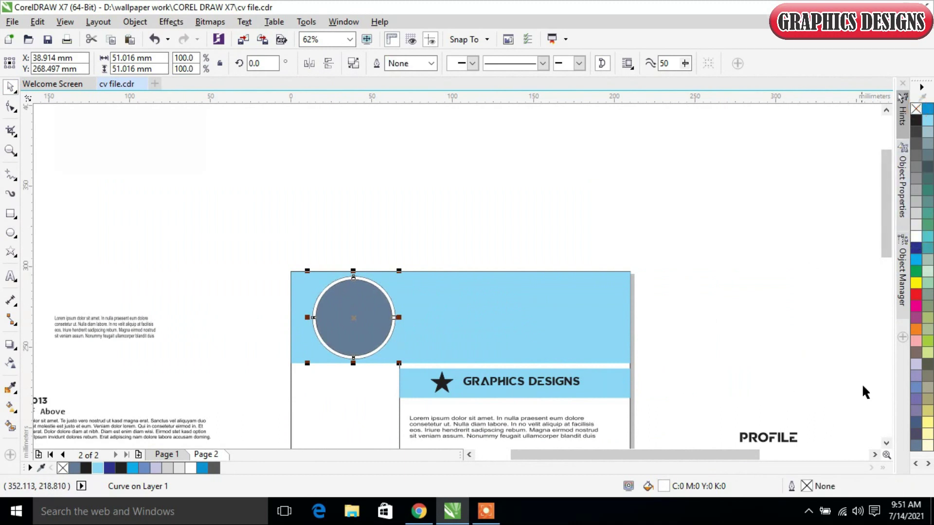
Step: Move the portrait photo from the pasteboard onto the page so it partly overlaps the header circle
left_click_drag(889, 223, 889, 279)
left_click_drag(731, 455, 791, 455)
left_click(817, 396)
left_click_drag(789, 397, 110, 154)
left_click_drag(785, 456, 730, 457)
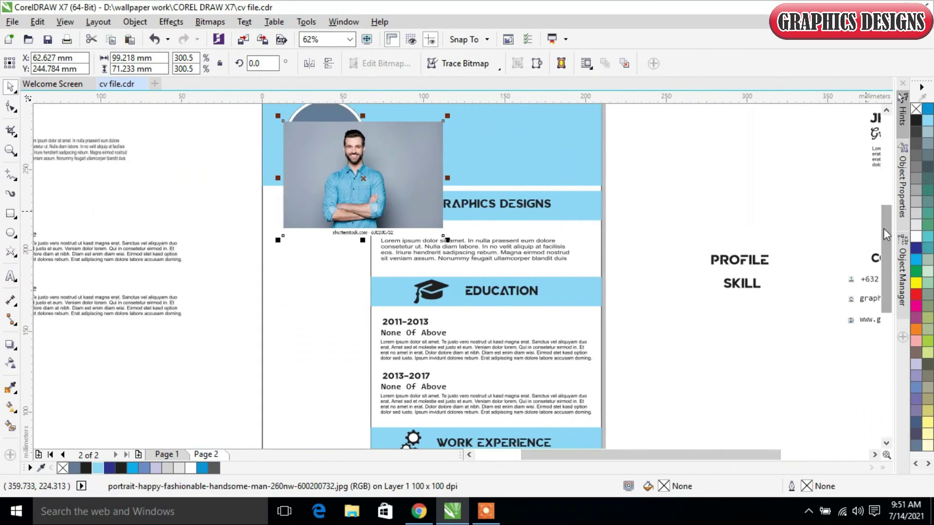
left_click_drag(886, 235, 886, 215)
left_click_drag(226, 157, 657, 317)
left_click_drag(378, 256, 400, 256)
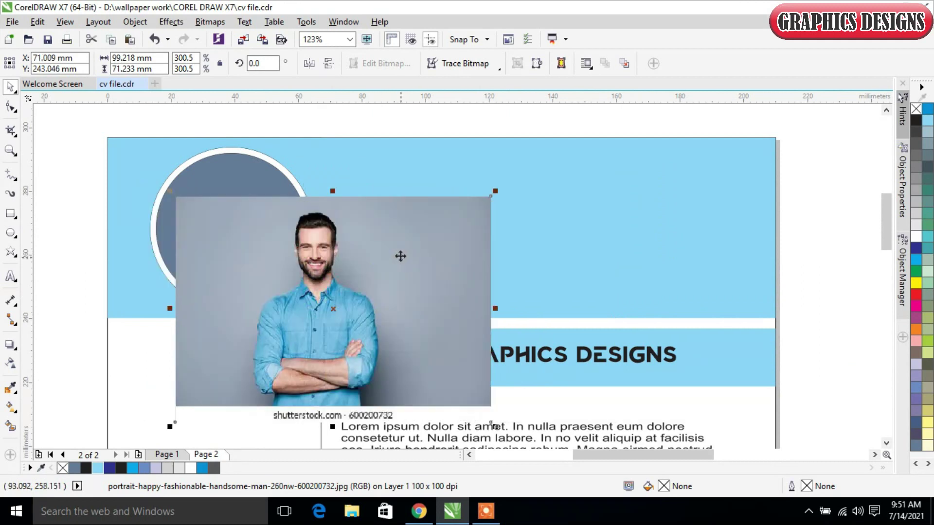
Step: PowerClip the portrait photo inside the blue-grey inner circle
right_click(400, 256)
left_click(418, 131)
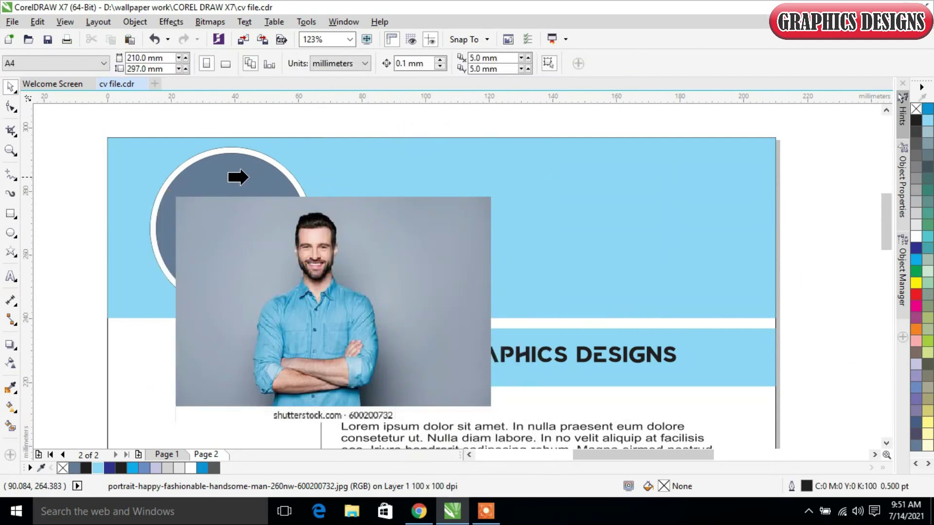
left_click(238, 177)
Step: Edit the PowerClip and reposition the photo at about X 45 mm, Y 258 mm so the man's head and shoulders fill the circle
right_click(241, 228)
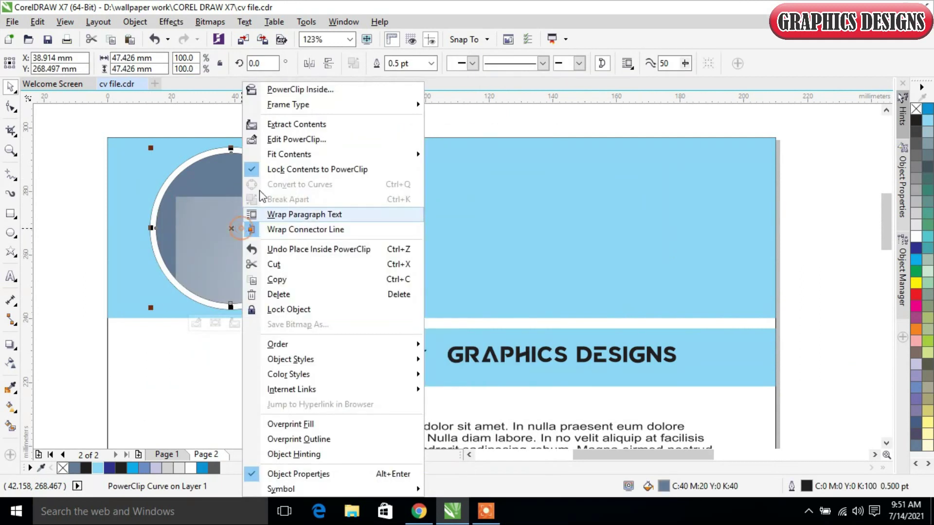
left_click(293, 140)
left_click_drag(422, 323, 354, 290)
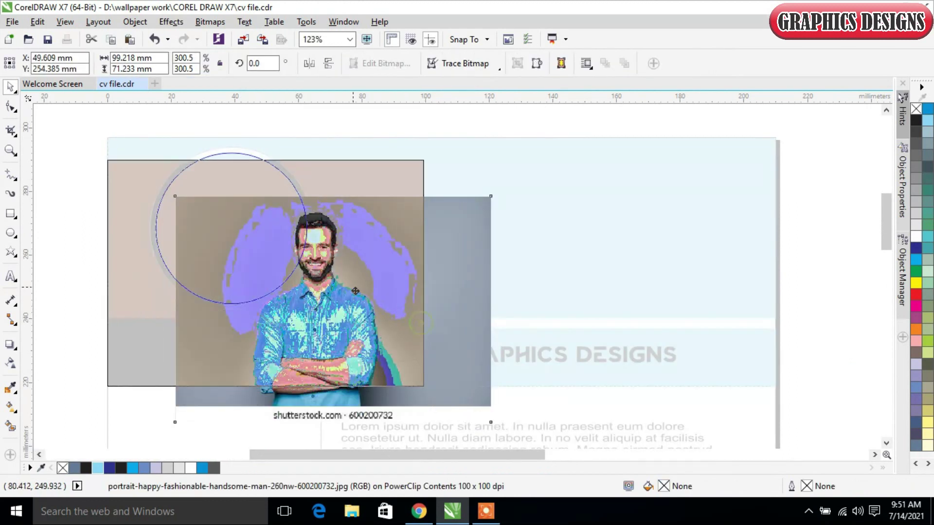
mouse_move(378, 323)
left_mouse_down()
mouse_move(361, 317)
mouse_move(373, 336)
left_mouse_up()
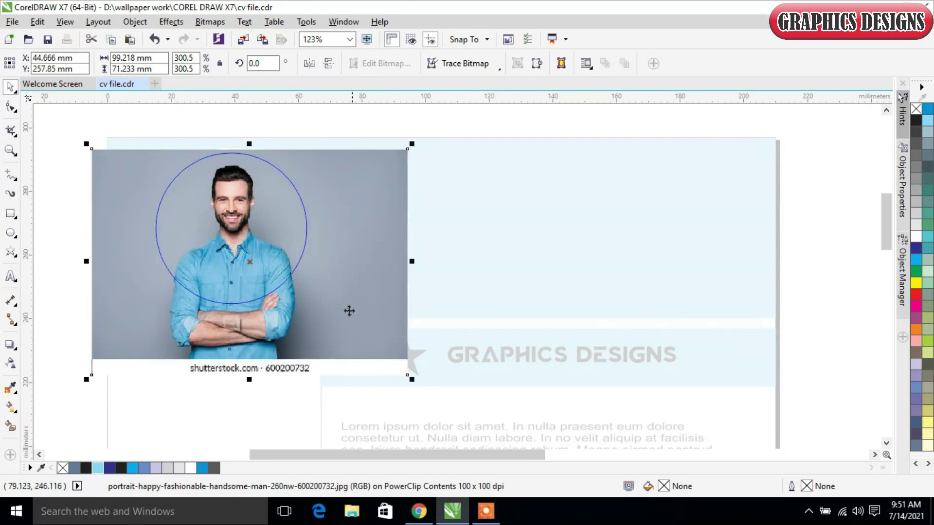
key("Down")
key("Down")
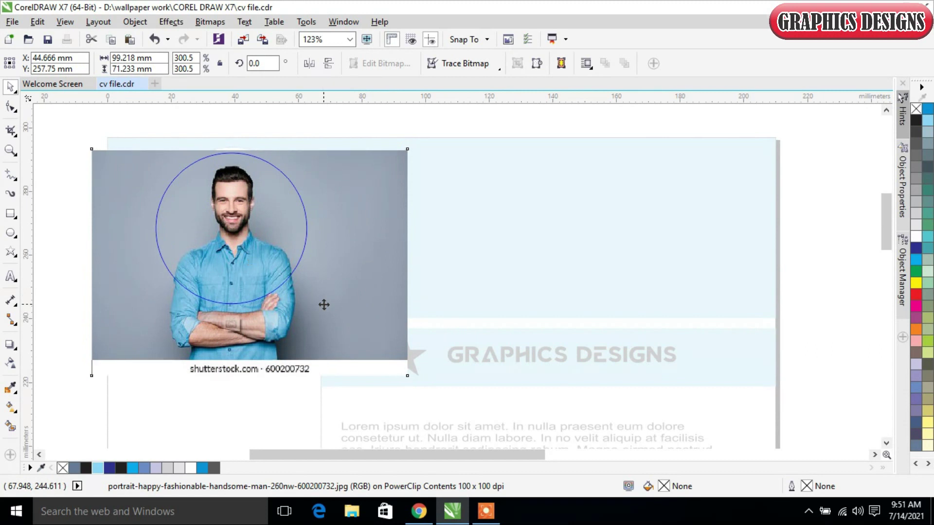
left_click(232, 323)
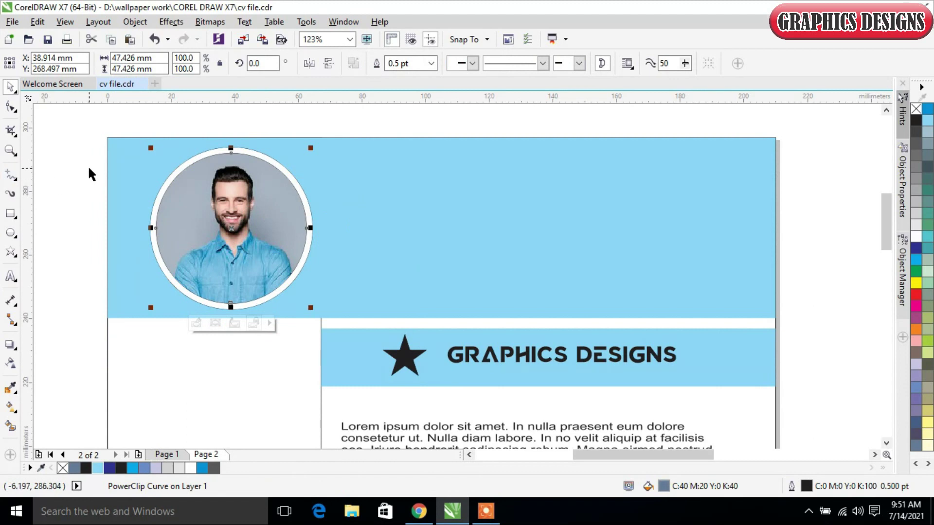
Step: Remove the outlines from all the circle objects framing the portrait
left_click_drag(60, 117, 342, 313)
right_click(916, 108)
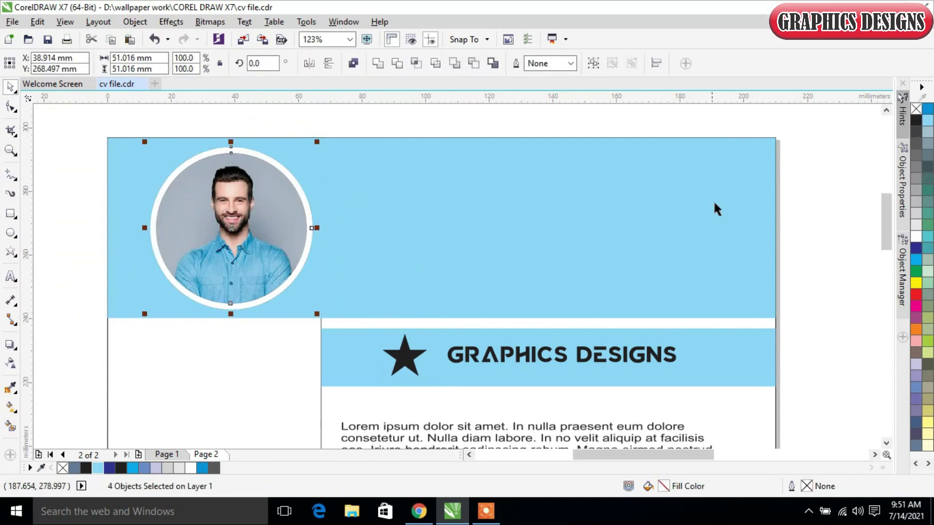
left_click(823, 186)
Step: Change the header rectangle's fill to Cyan
left_click(554, 262)
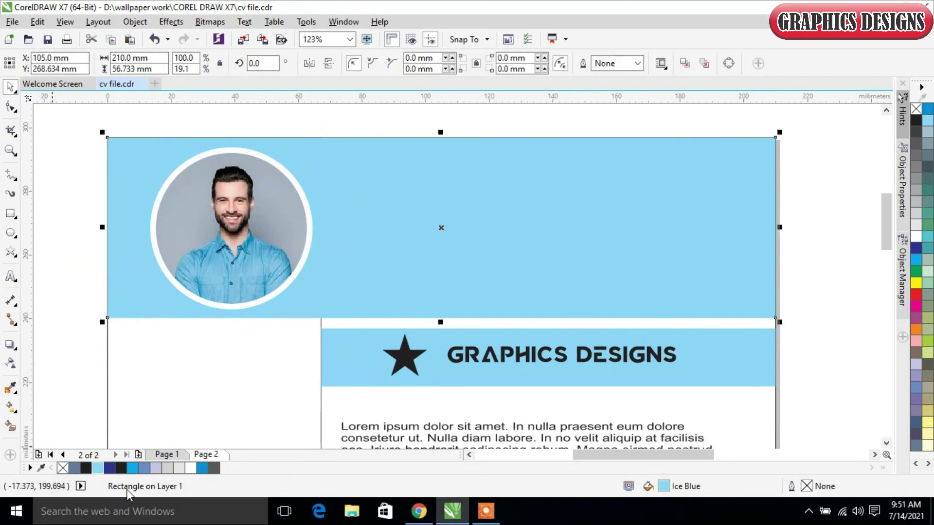
left_click(132, 469)
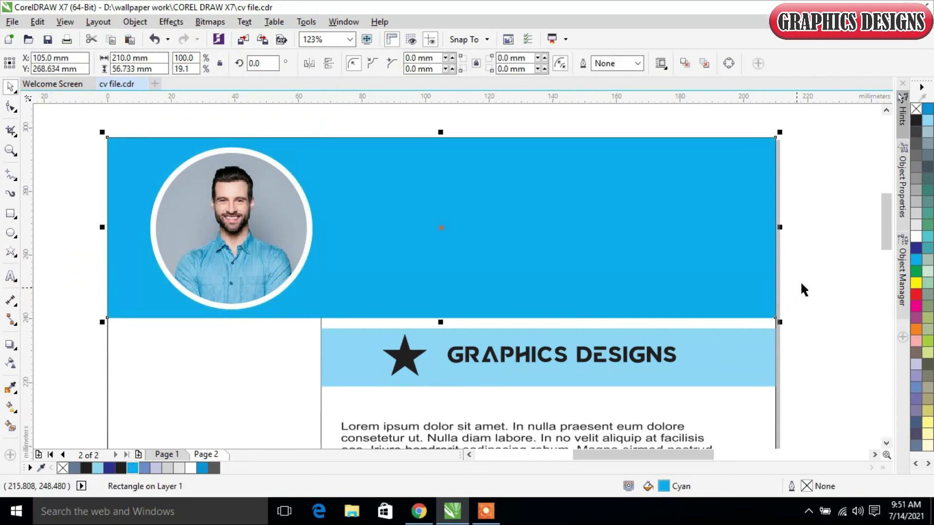
left_click(810, 267)
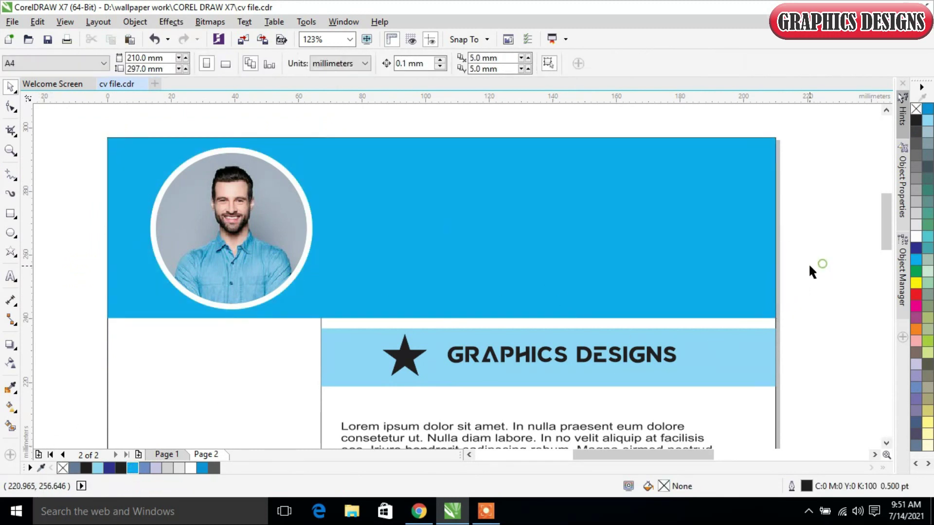
Step: Apply an interactive fountain fill to the GRAPHICS DESIGNS bar, fading diagonally from ice blue to white at its star end
left_click(732, 361)
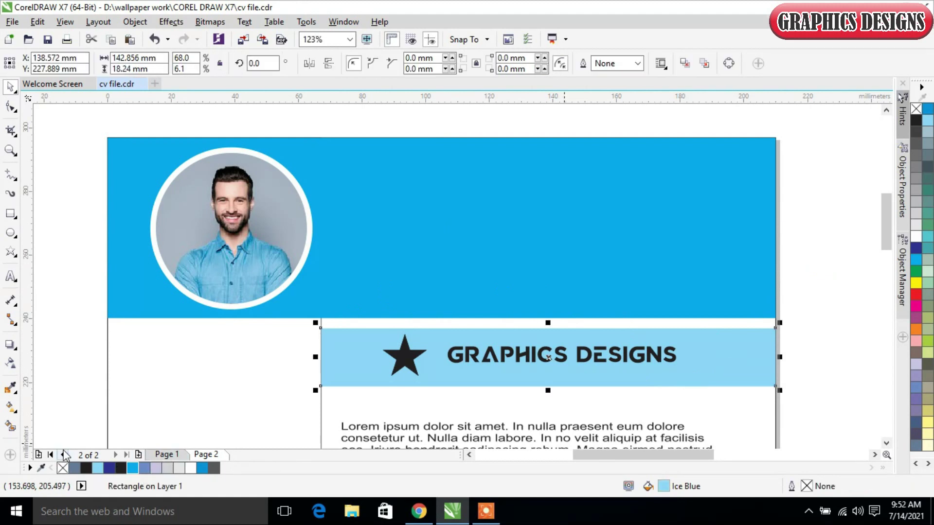
left_click(9, 408)
left_click_drag(686, 342, 589, 428)
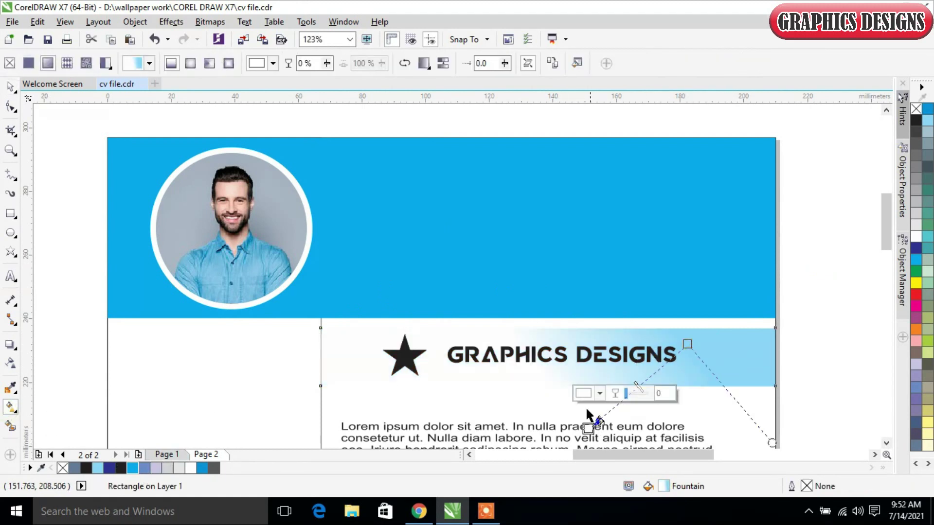
Step: Change the GRAPHICS DESIGNS bar's fountain fill to elliptical, with a white centre and medium blue at the outer end
left_click(190, 64)
left_click_drag(683, 382, 524, 408)
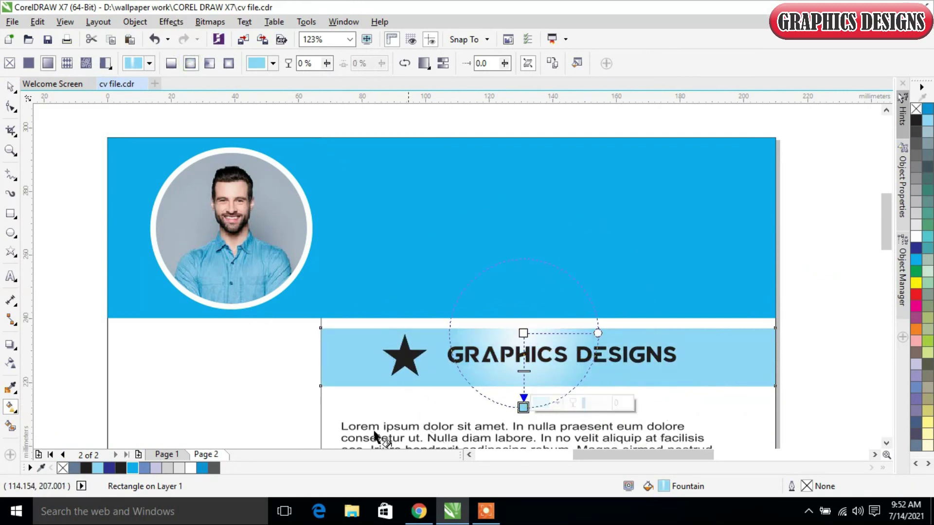
left_click(142, 469)
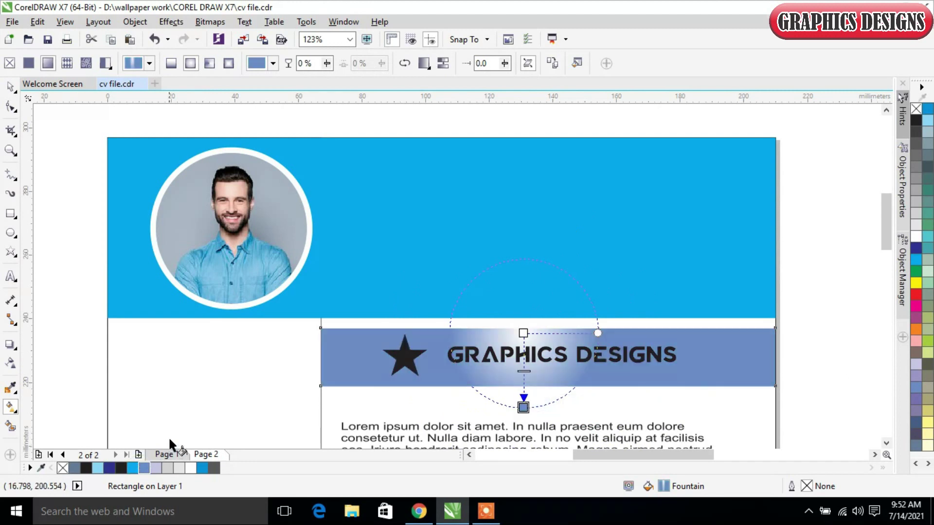
left_click_drag(524, 335, 523, 351)
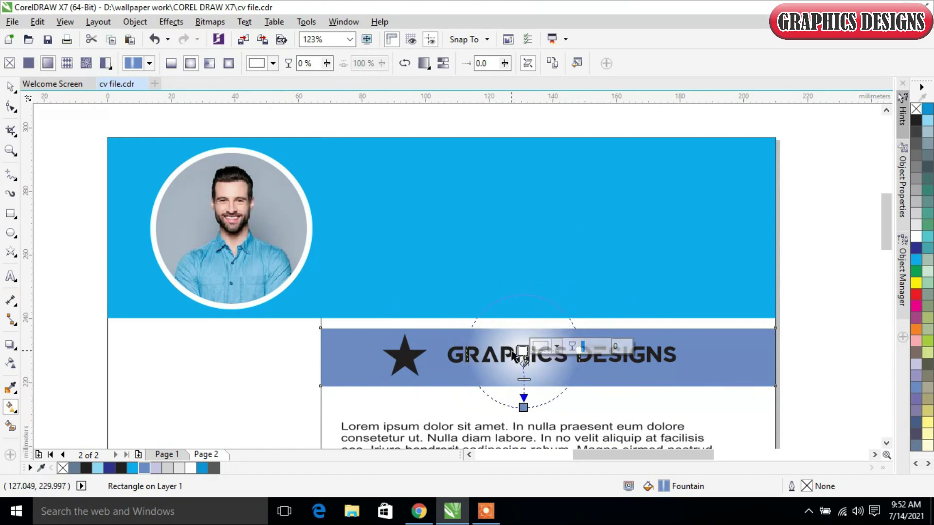
left_click(12, 89)
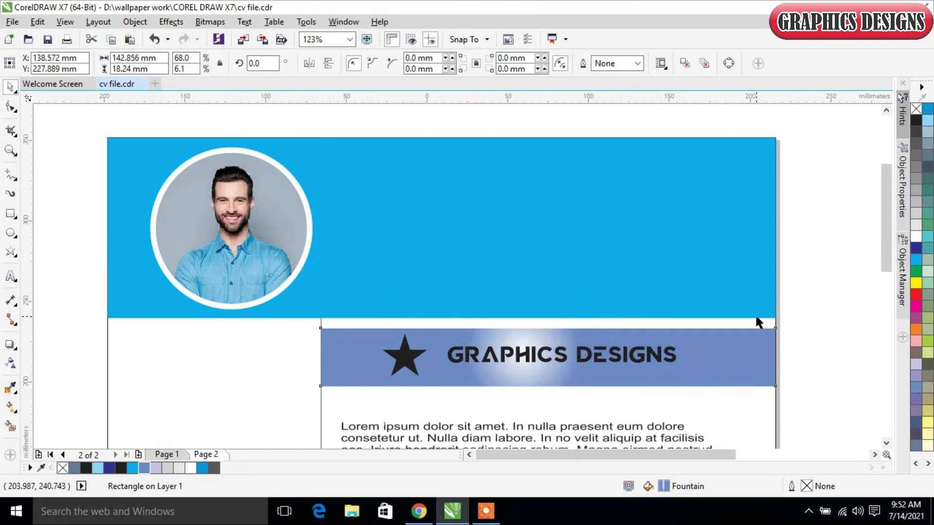
scroll(755, 313, "down", 2)
left_click_drag(886, 235, 886, 255)
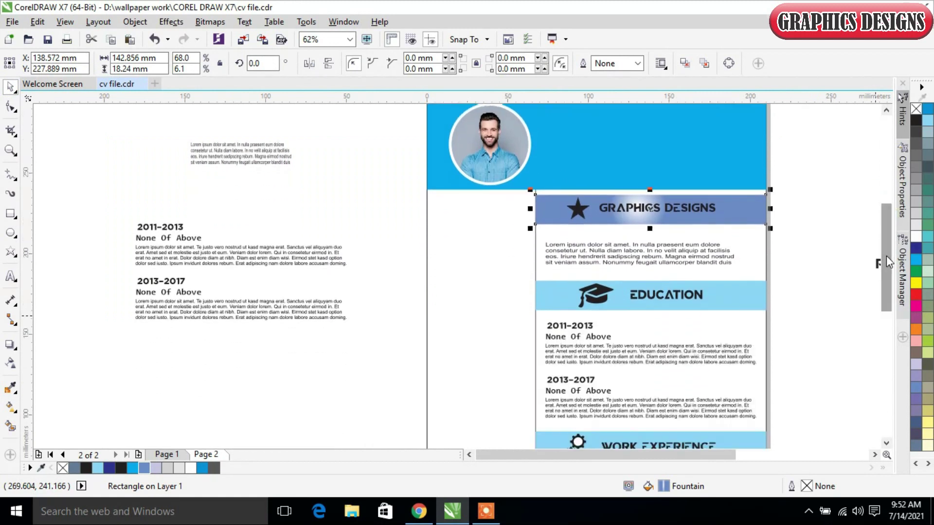
Step: Reshape the GRAPHICS DESIGNS bar's elliptical fill so white sits near the bar's middle and fades to blue toward both ends
left_click(11, 406)
left_click_drag(574, 209, 740, 197)
left_click_drag(560, 196, 611, 210)
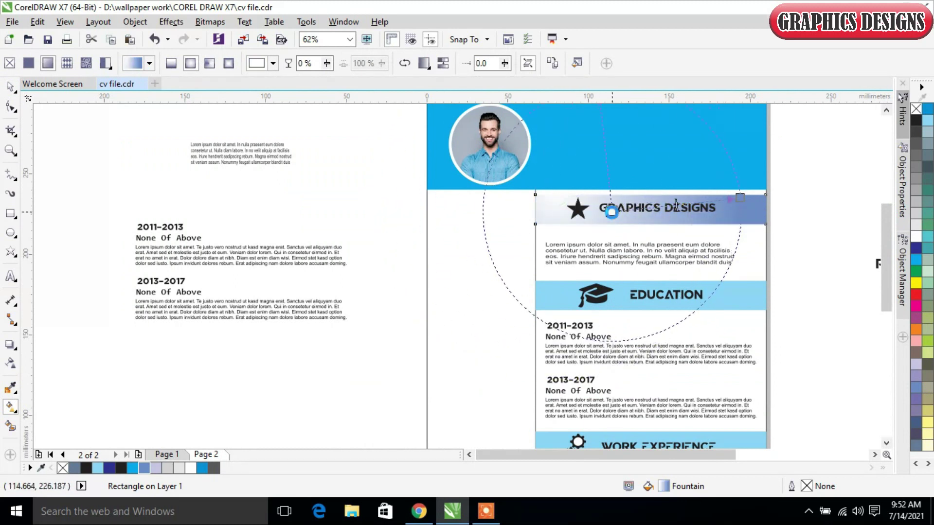
left_click_drag(676, 207, 685, 208)
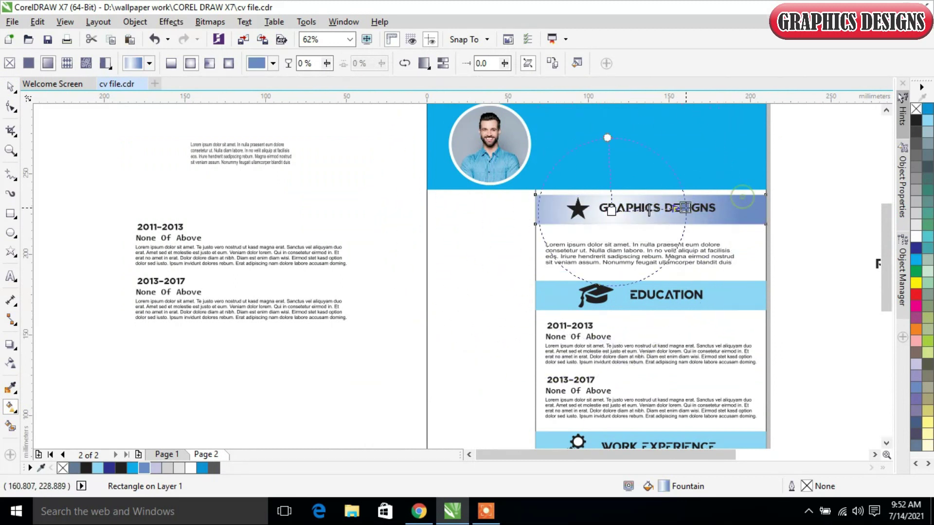
left_click_drag(611, 210, 737, 205)
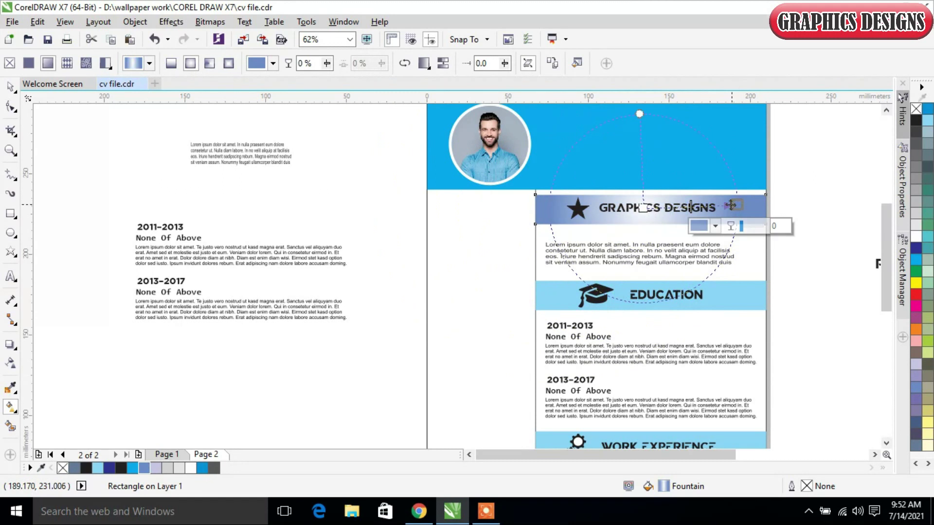
Step: Apply the same blue-and-white elliptical fountain fill to the EDUCATION and WORK EXPERIENCE bars
left_click(9, 87)
left_click(721, 295)
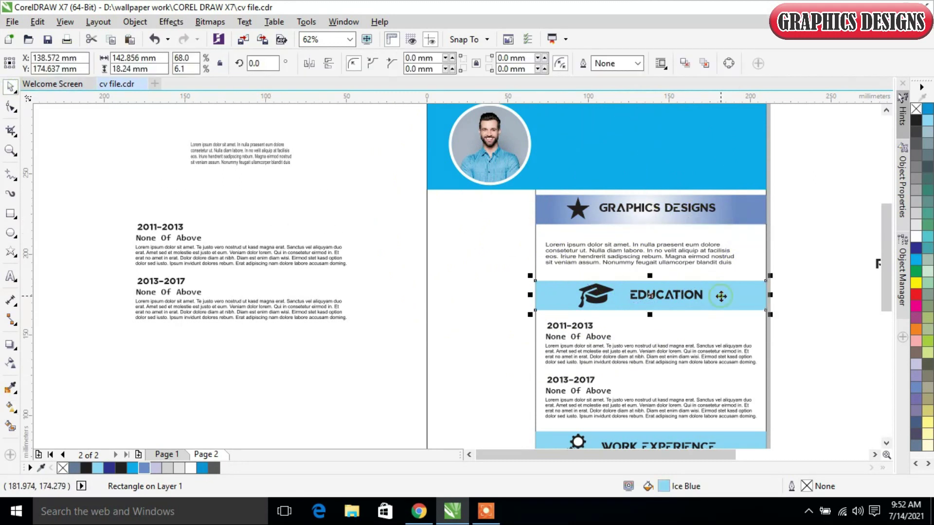
key("ctrl+r")
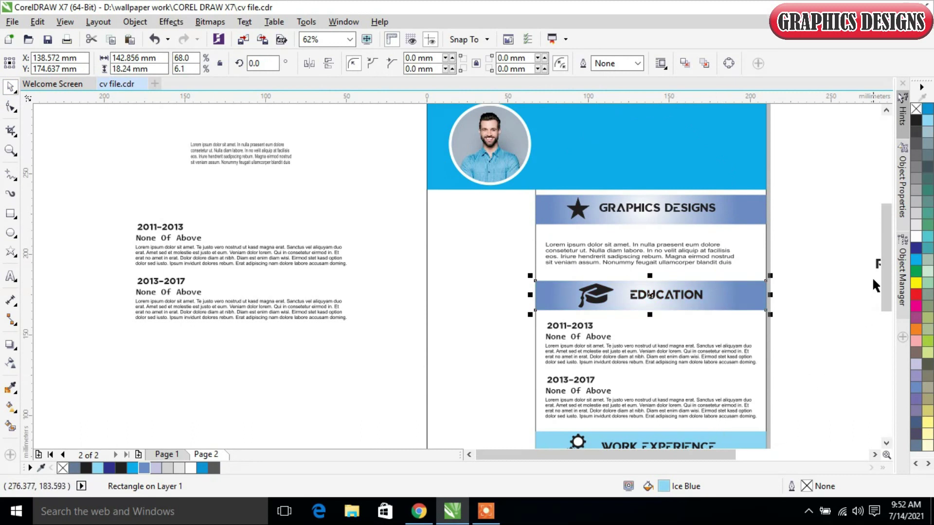
scroll(884, 242, "down", 2)
left_click(735, 386)
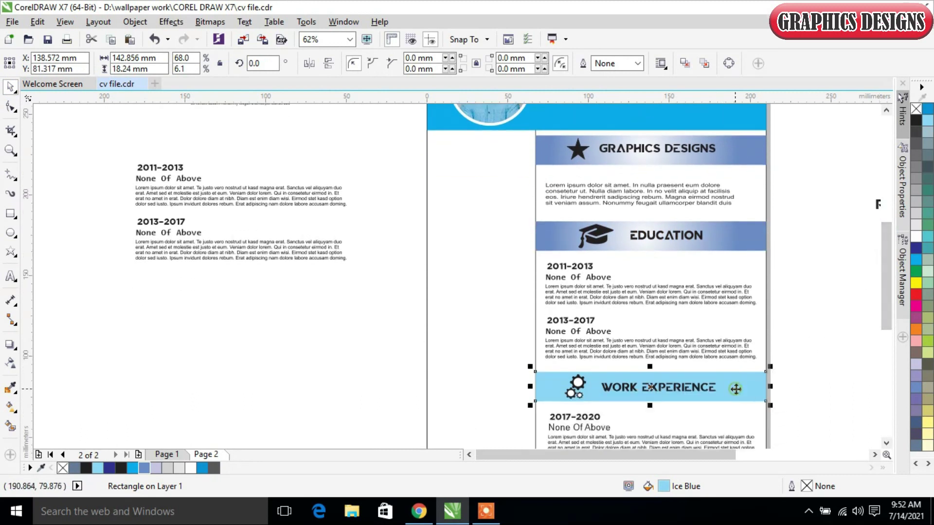
key("ctrl+r")
left_click(832, 282)
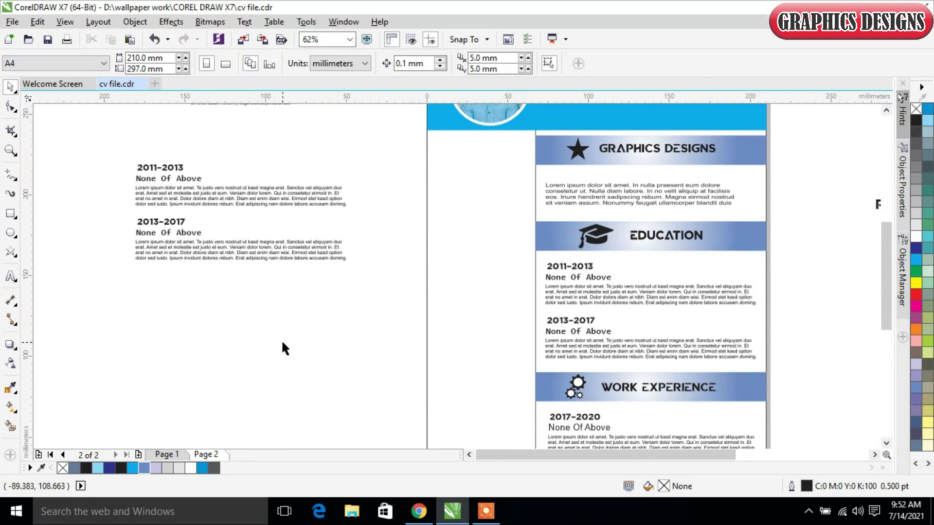
Step: Move the PROFILE heading into the sidebar below the portrait, at about X 31 mm, Y 225 mm
left_click_drag(711, 455, 746, 458)
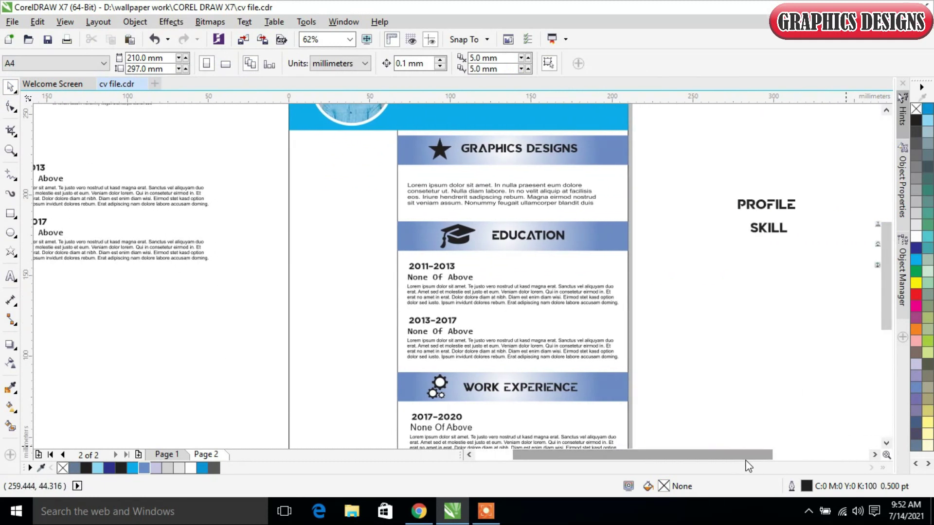
left_click(773, 205)
left_click_drag(773, 205, 349, 160)
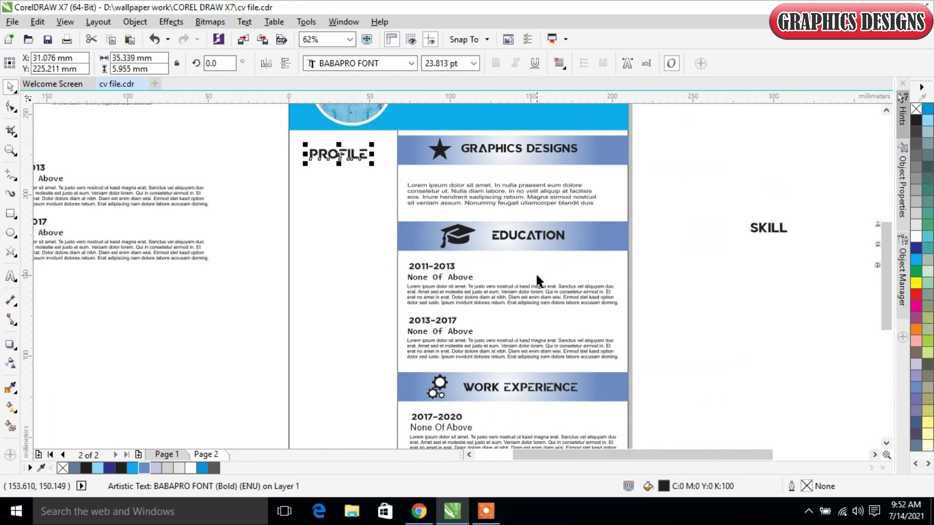
Step: Move the condensed Lorem ipsum paragraph under the PROFILE heading, at about X 31.5 mm, Y 207.7 mm
scroll(536, 272, "down", 2)
left_click(324, 182)
left_click_drag(326, 185, 447, 227)
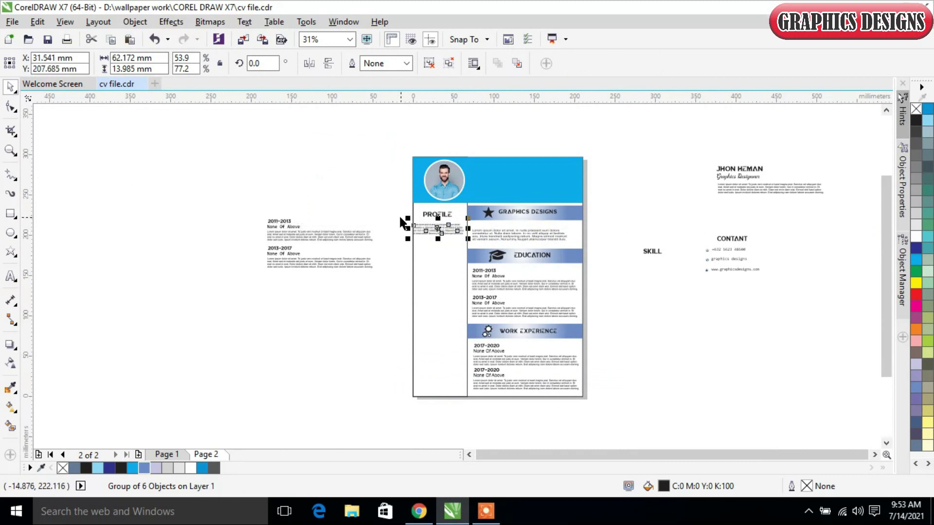
Step: Nudge the profile paragraph right and down to about X 34 mm, Y 201 mm so it sits inside the sidebar
left_click_drag(383, 186, 572, 275)
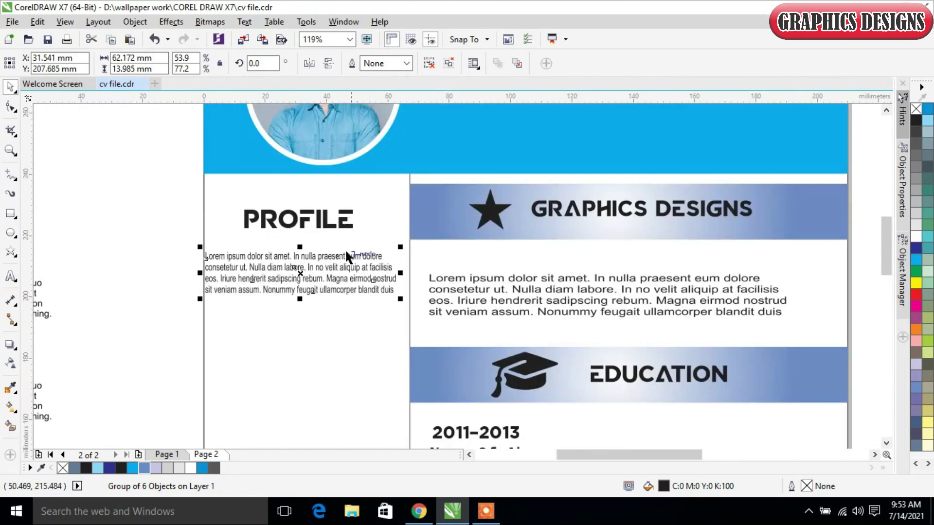
key("Right")
key("Right")
key("Right")
key("Right")
key("Right")
key("Right")
key("Right")
key("Right")
key("Right")
key("Right")
key("Right")
key("Right")
key("Right")
key("Right")
key("Right")
key("Right")
key("Right")
key("Right")
key("Right")
key("Right")
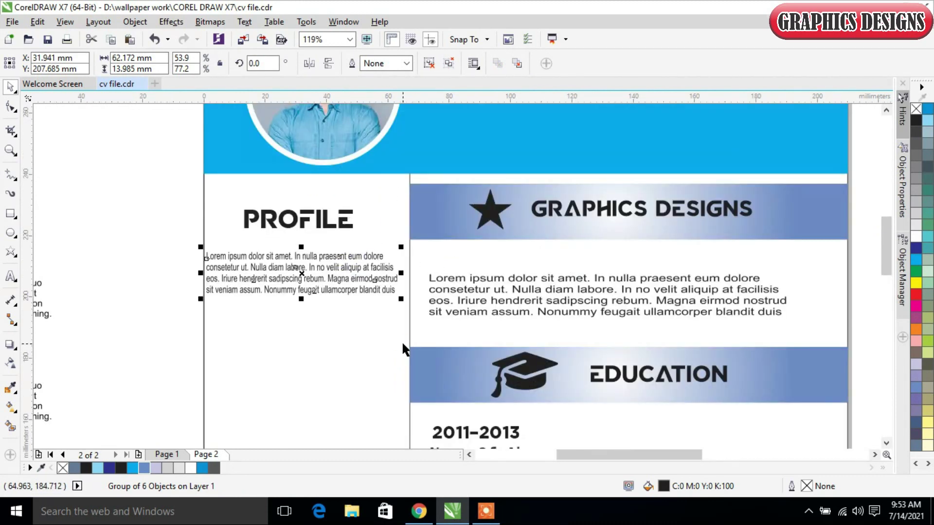
key("Right")
key("Down")
key("Right")
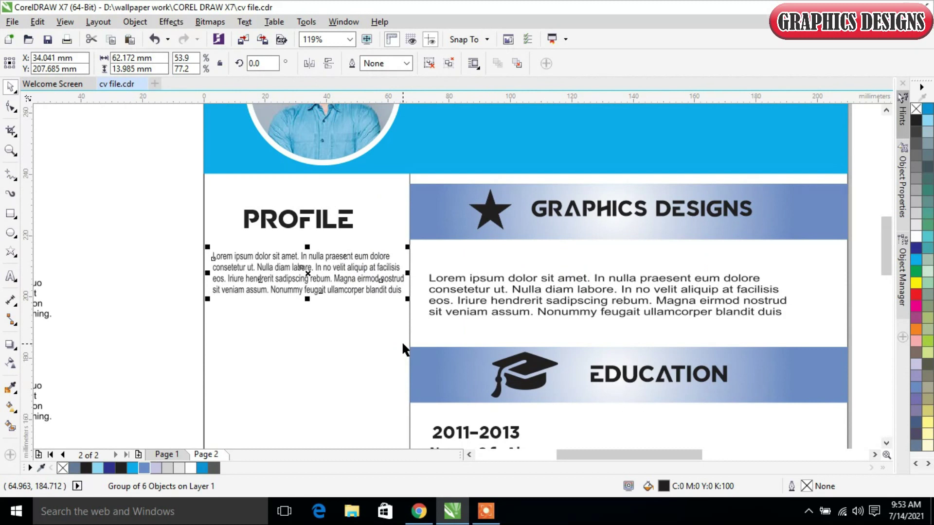
key("Right")
key("Down")
key("Down")
key("Down")
key("Down")
key("Down")
key("Down")
key("Down")
key("Down")
key("Down")
key("Down")
key("Down")
key("Down")
key("Down")
key("Down")
key("Down")
key("Down")
key("Down")
key("Down")
key("Down")
key("Down")
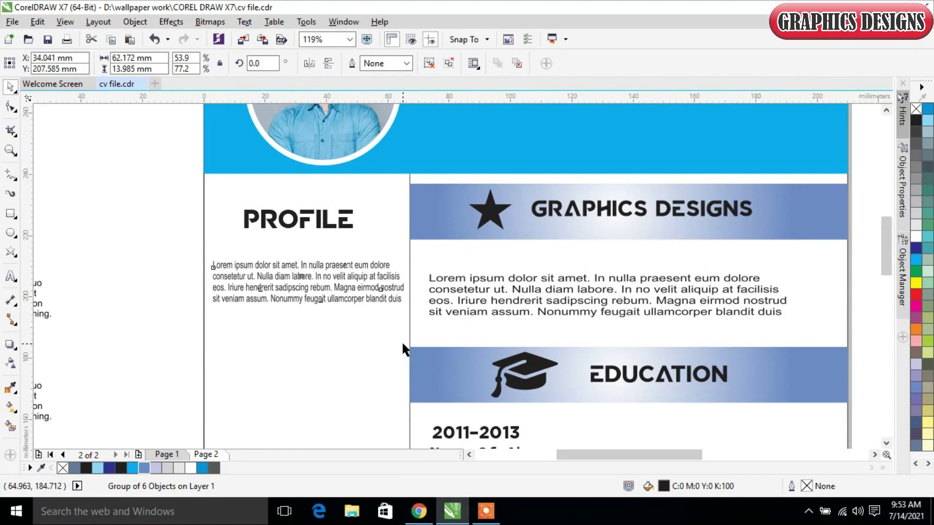
key("Down")
key("Down")
key("Down")
key("Down")
key("Down")
key("Down")
key("Down")
key("Down")
key("Down")
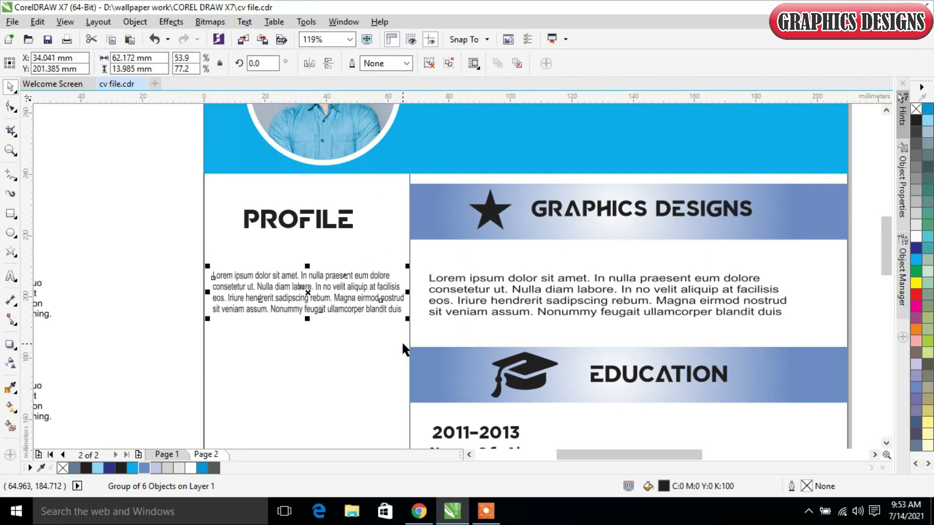
key("Down")
left_click(156, 198)
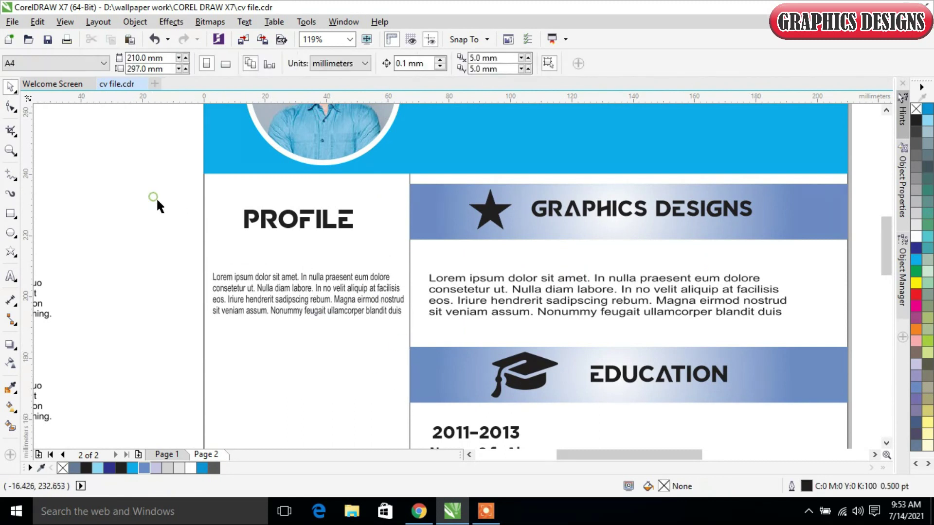
Step: Nudge the PROFILE heading down to about Y 224.4 mm, closer to its paragraph
left_click(302, 226)
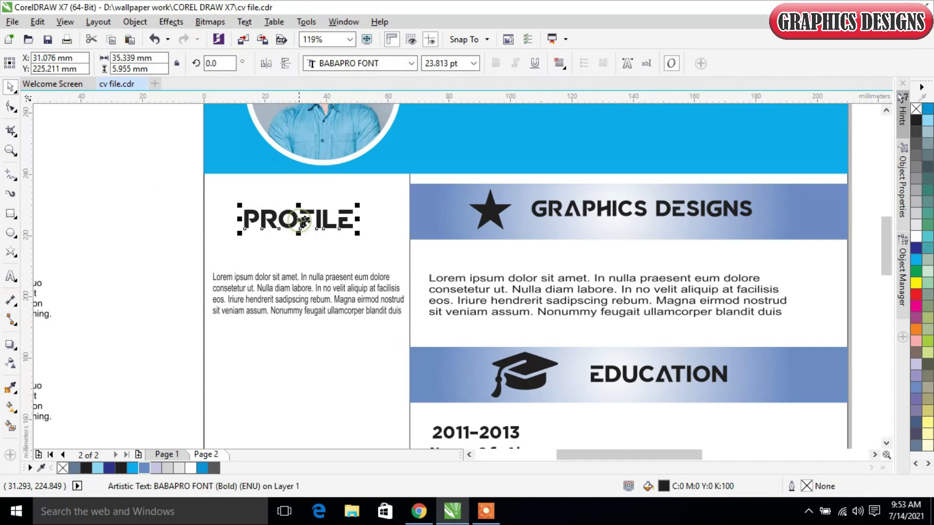
key("Down")
key("Down")
key("Down")
key("Down")
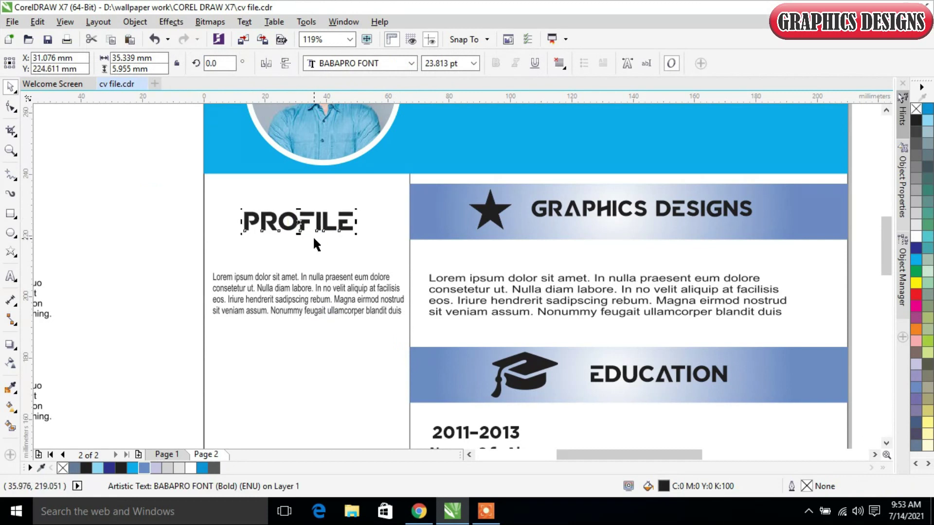
Step: Move the CONTANT group with its contact lines into the sidebar below the profile text, at about X 34 mm, Y 144 mm
scroll(162, 255, "down", 2)
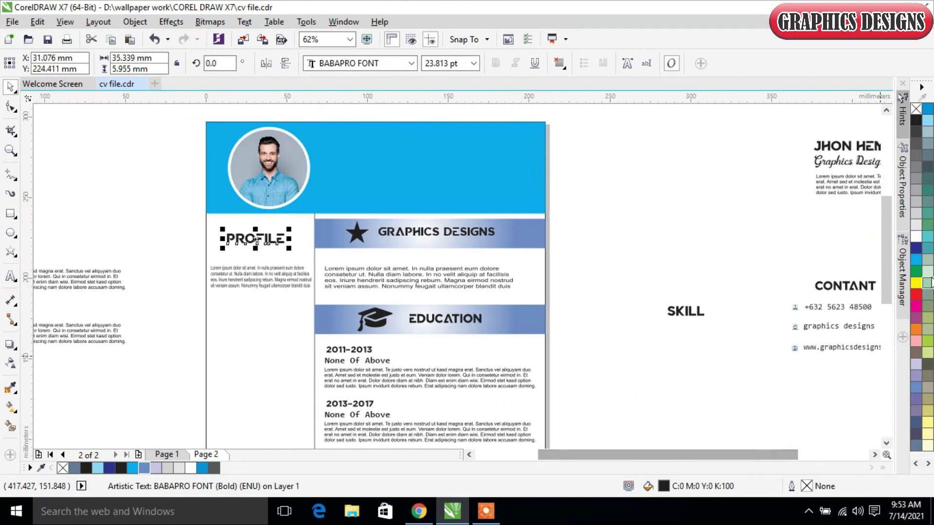
left_click_drag(881, 237, 882, 270)
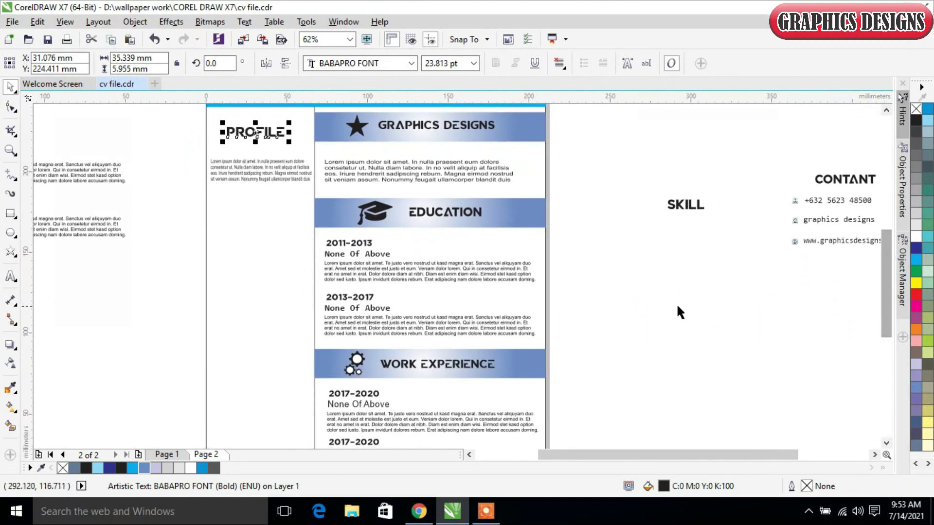
left_click(841, 180)
left_click_drag(846, 179, 261, 232)
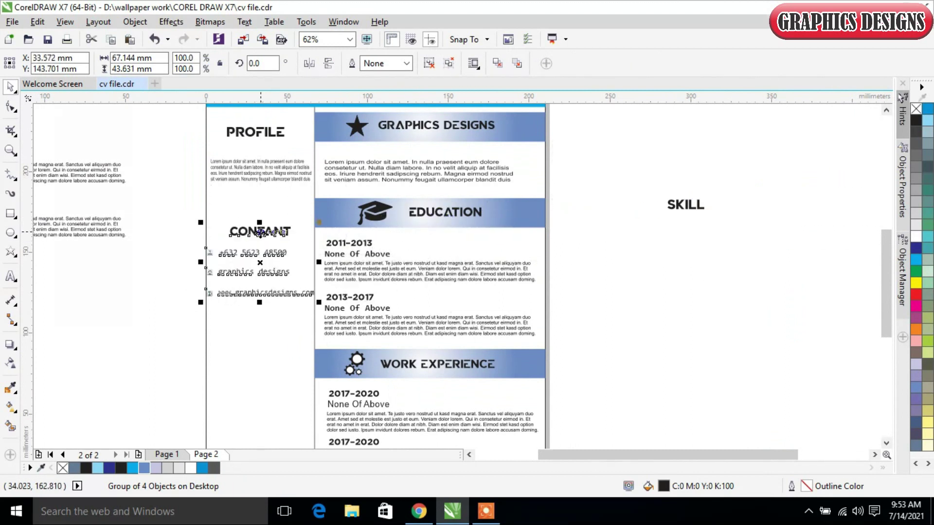
left_click(179, 269)
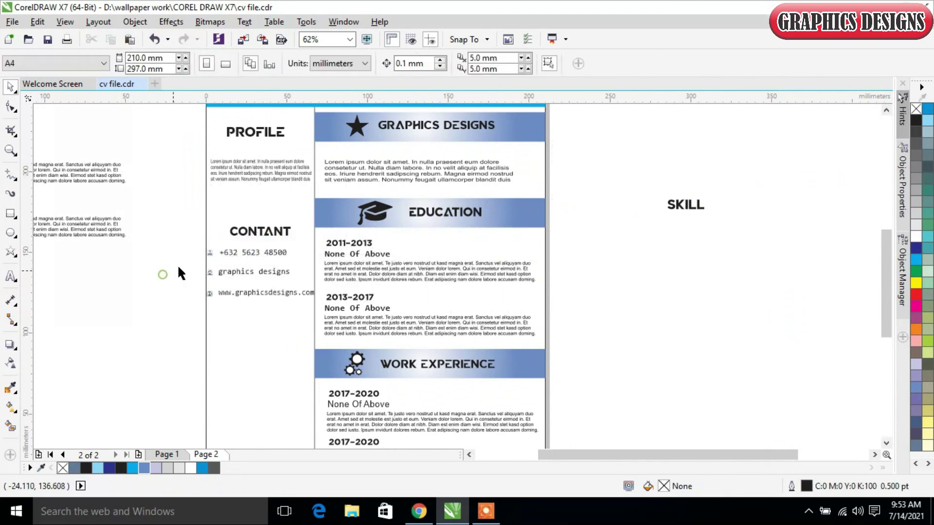
Step: Copy the EDUCATION bar onto the phone line under CONTANT and resize it to about 67.1 × 9 mm, spanning the sidebar
left_click(504, 213)
left_click_drag(508, 213, 401, 250)
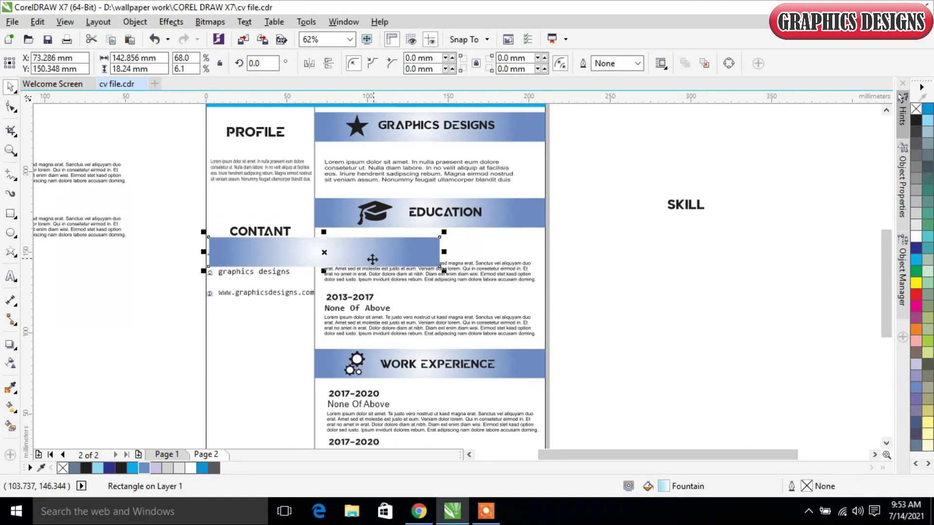
left_click_drag(183, 220, 468, 302)
left_click_drag(800, 240, 423, 247)
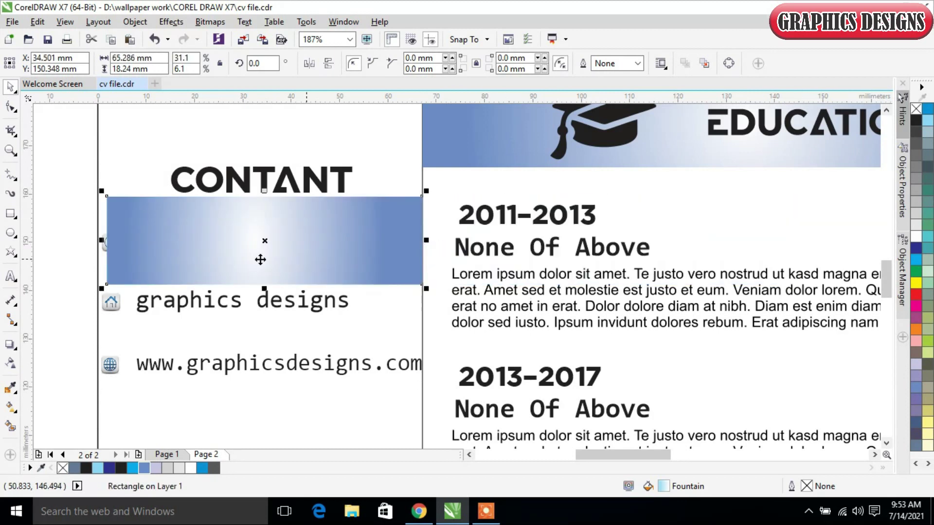
left_click_drag(99, 239, 98, 240)
left_click_drag(261, 288, 259, 263)
left_click_drag(261, 192, 260, 215)
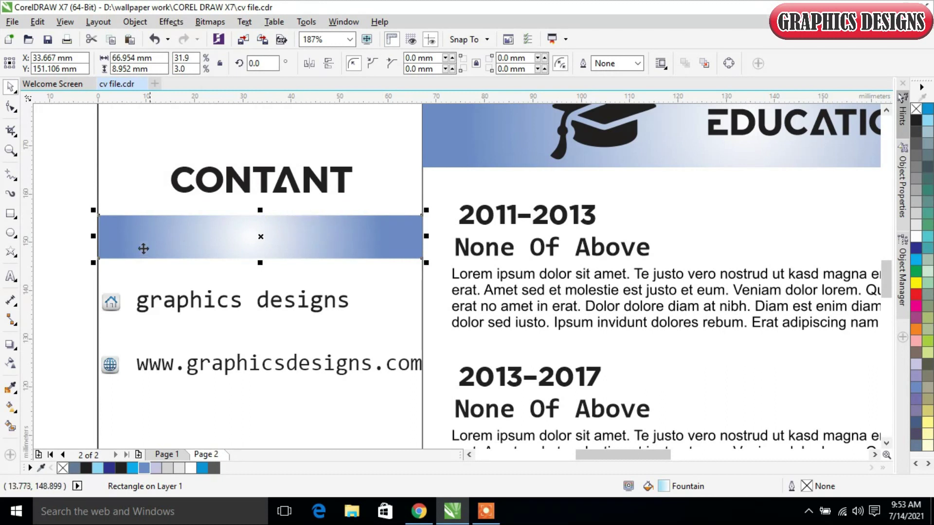
left_click_drag(93, 236, 92, 236)
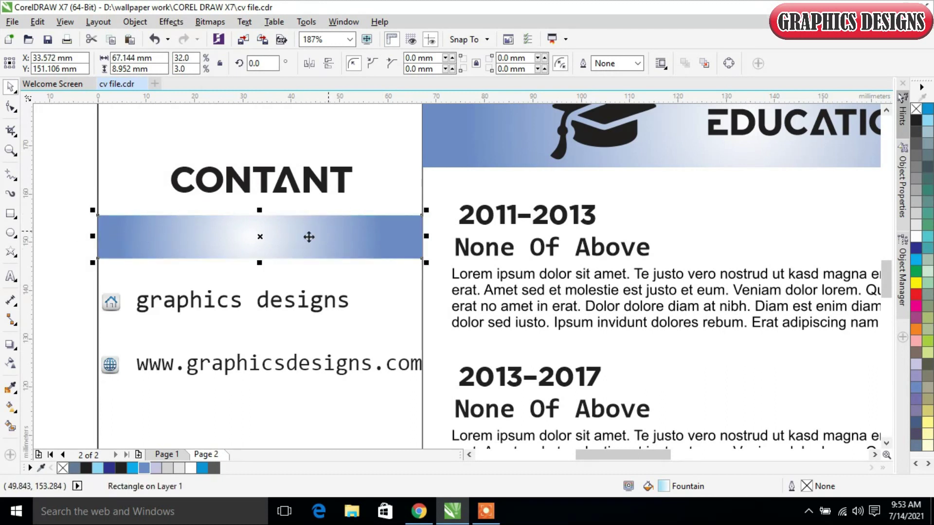
Step: Send the sidebar bar behind the phone line and nudge it down to about Y 150.2 mm
key("shift+Page_Down")
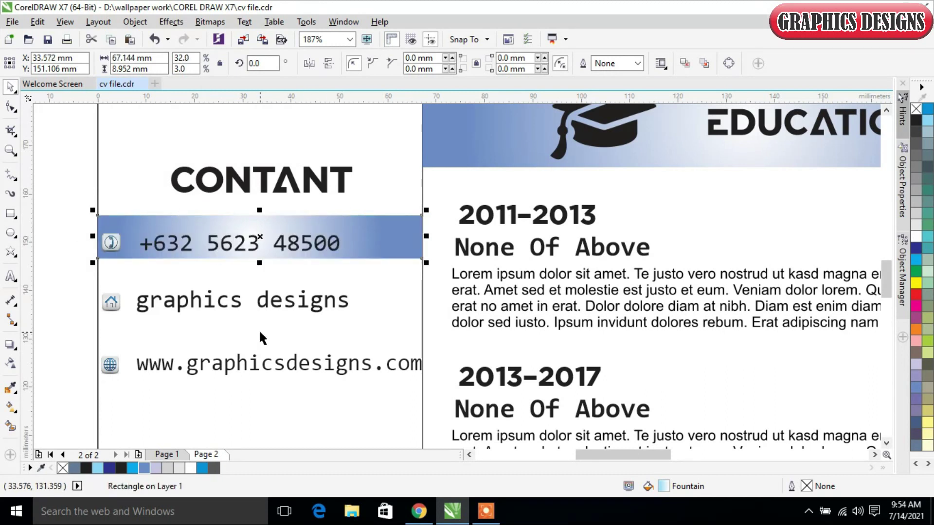
key("Down")
key("Down")
key("Down")
key("Down")
key("Down")
key("Down")
key("Down")
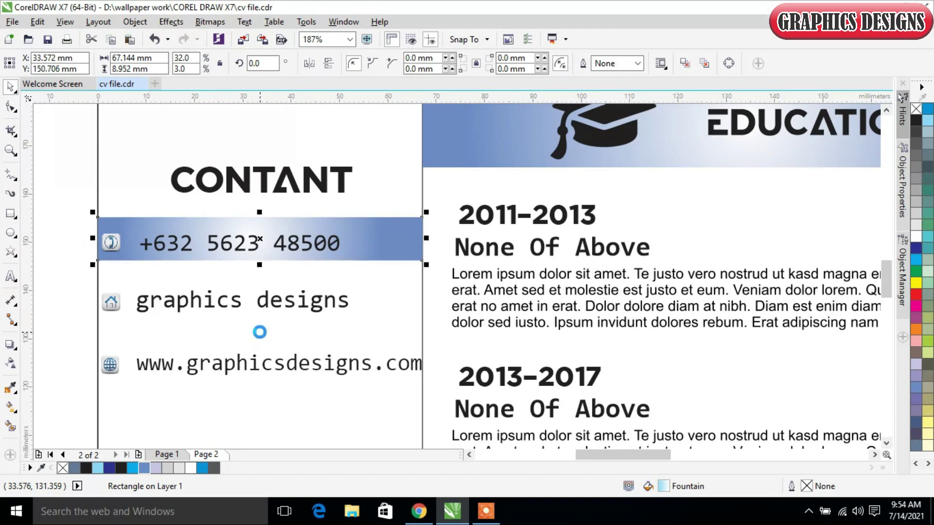
key("Down")
key("Down")
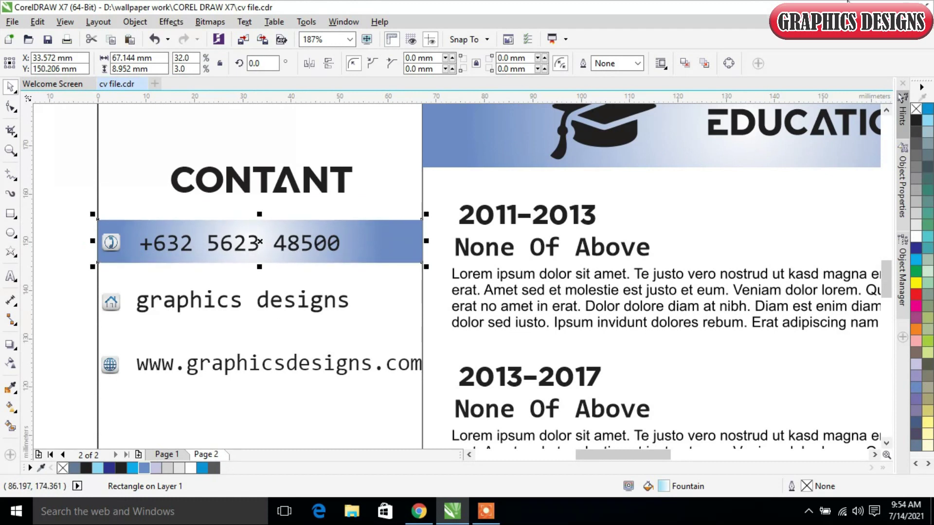
Step: Change the phone-line bar's fill to 80% black
left_click(917, 144)
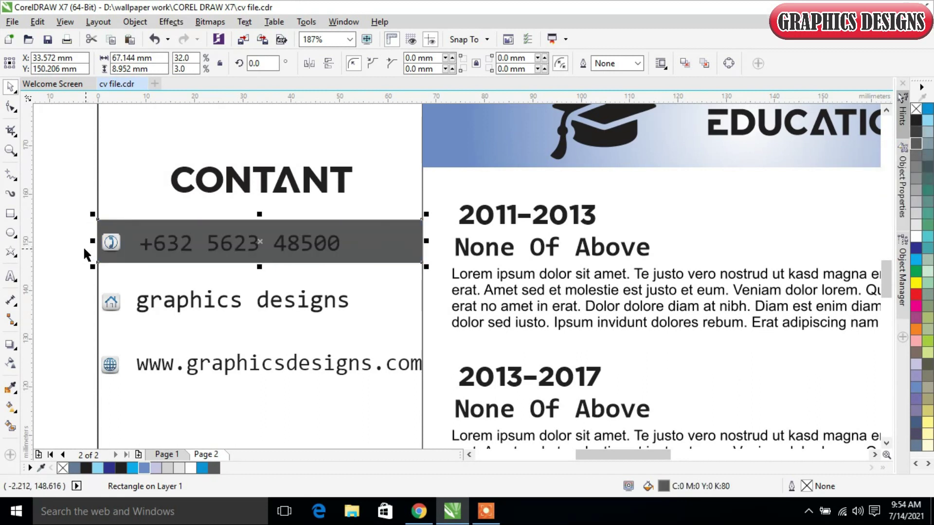
Step: Ungroup the CONTANT group so the heading and each contact line can be edited separately
left_click(68, 253)
left_click(188, 244)
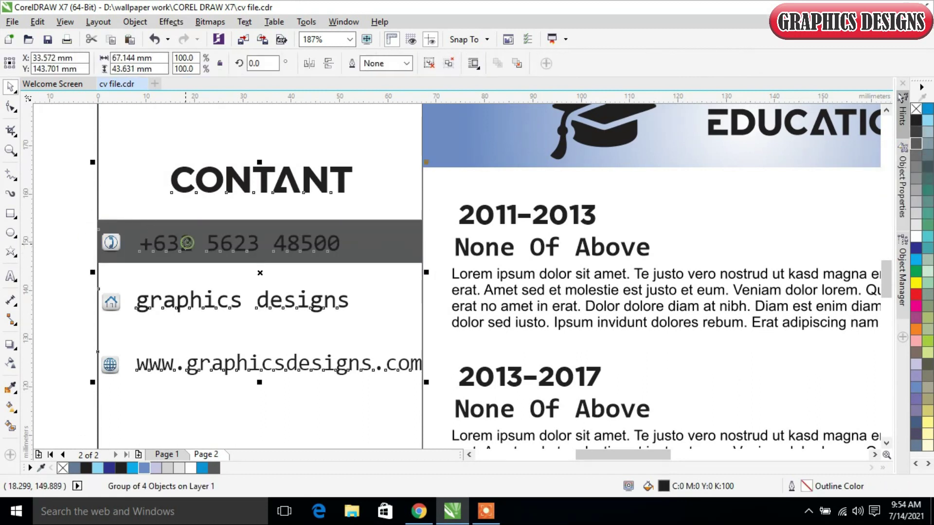
left_click(428, 64)
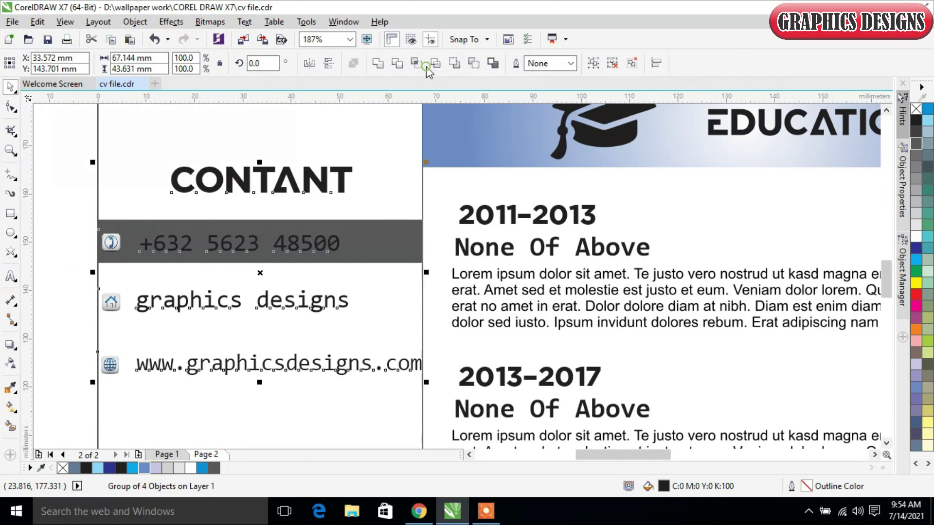
left_click(56, 190)
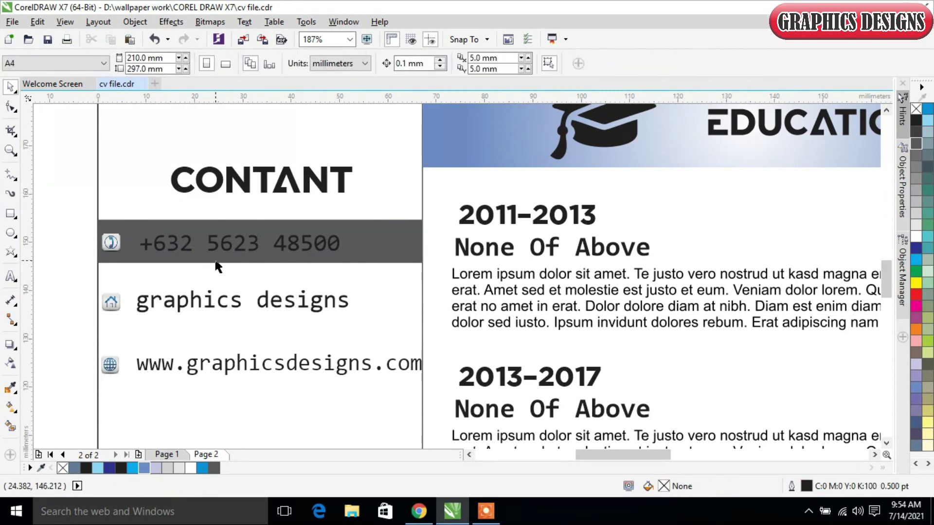
Step: Copy the phone-line bar down onto the graphics designs and website lines, at about Y 137.6 mm and Y 125 mm
left_click(367, 239)
left_click_drag(388, 235, 379, 295)
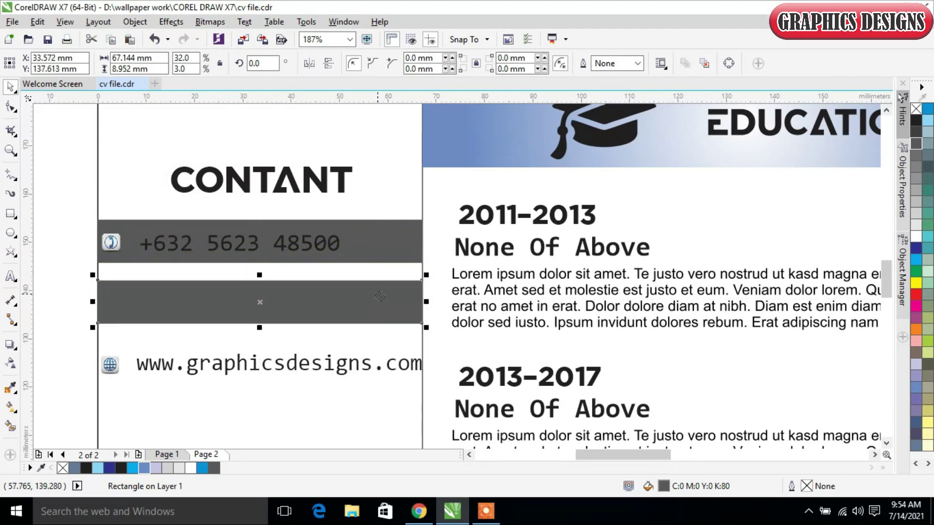
key("ctrl+r")
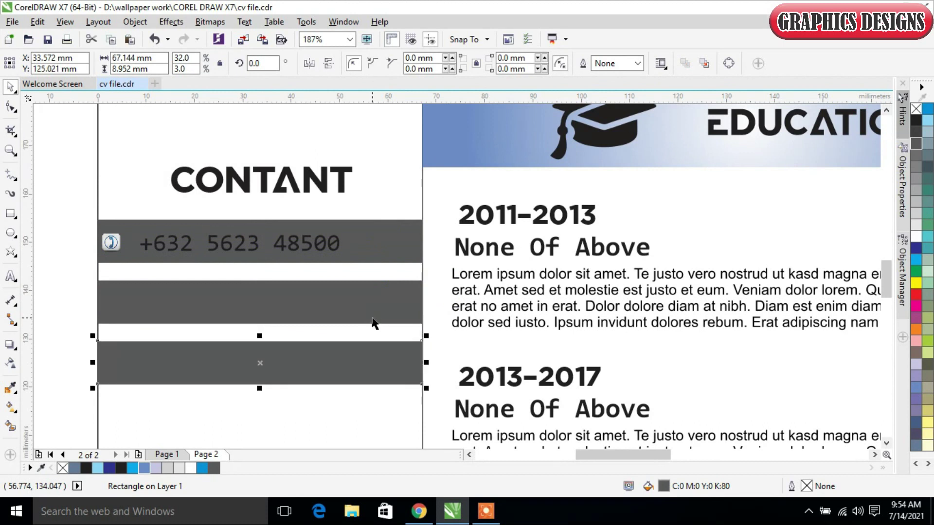
Step: Send the two copied sidebar bars behind the website line and the graphics designs line
key("shift+Page_Down")
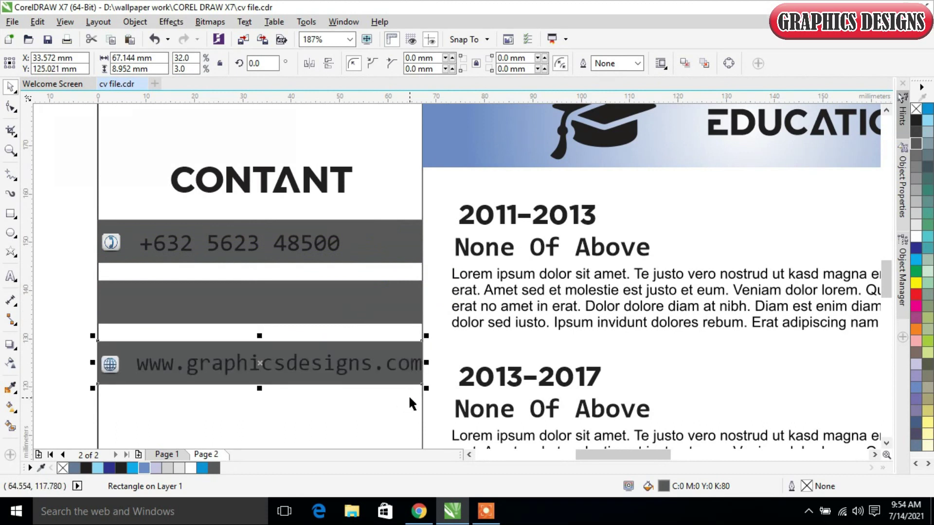
left_click(221, 298)
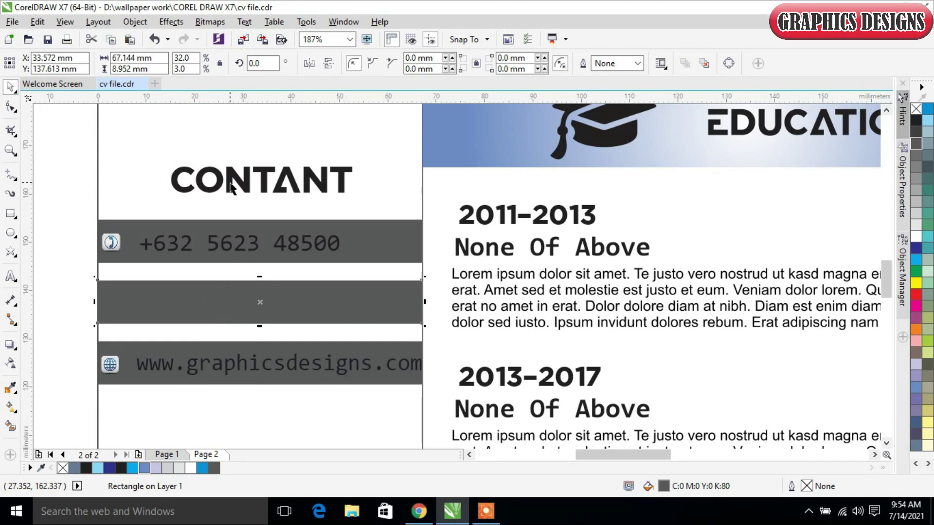
key("shift+Page_Down")
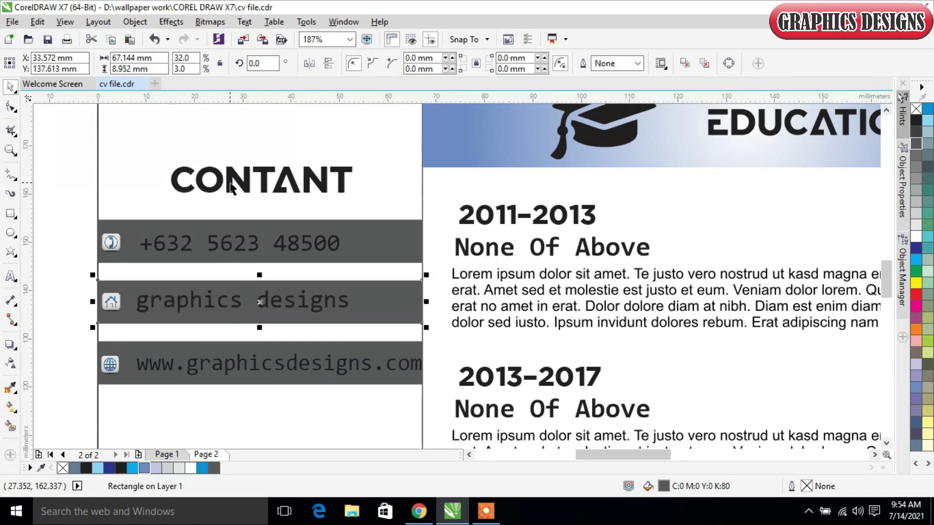
Step: Fill the phone, graphics designs and website lines under CONTANT with white
left_click(63, 218)
left_click(190, 241)
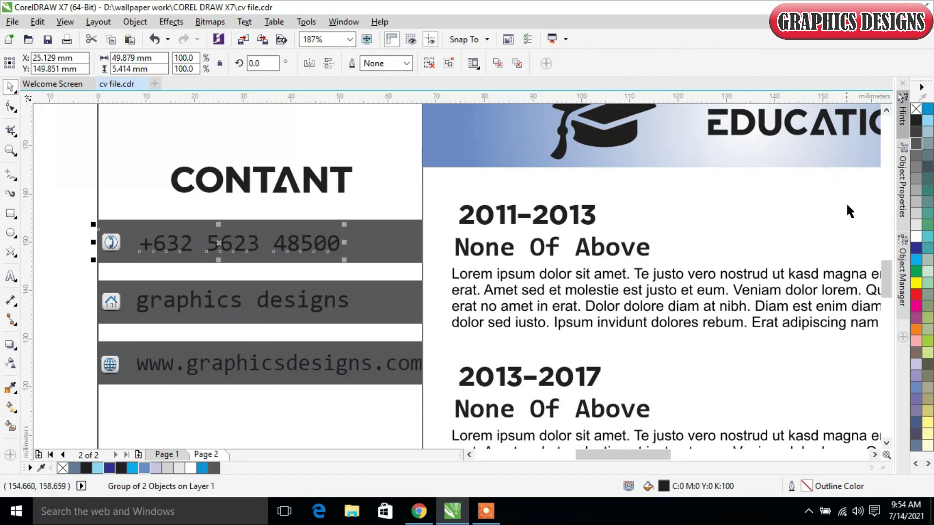
left_click(913, 235)
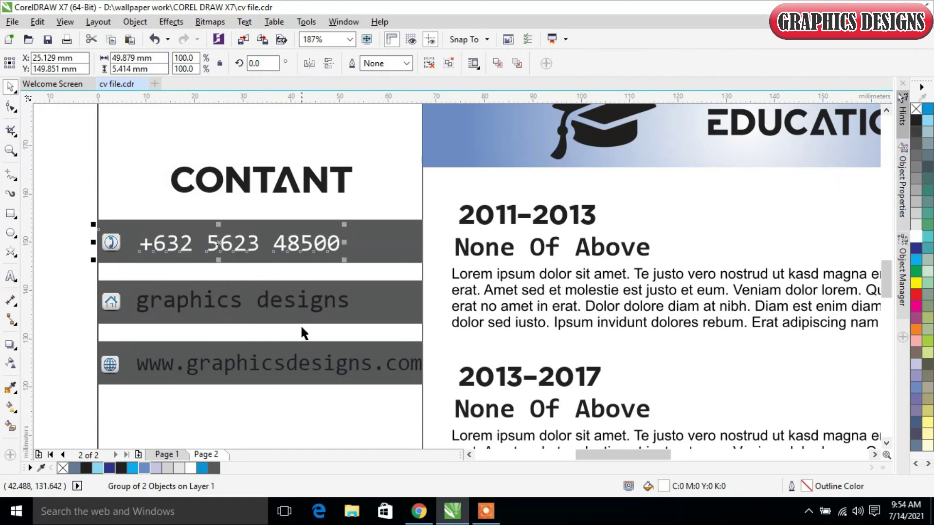
left_click(320, 307)
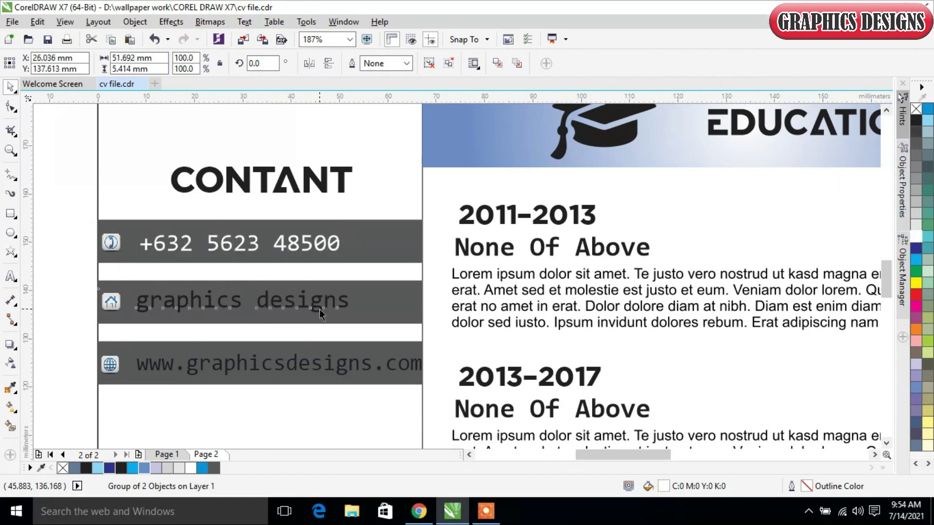
left_click(916, 241)
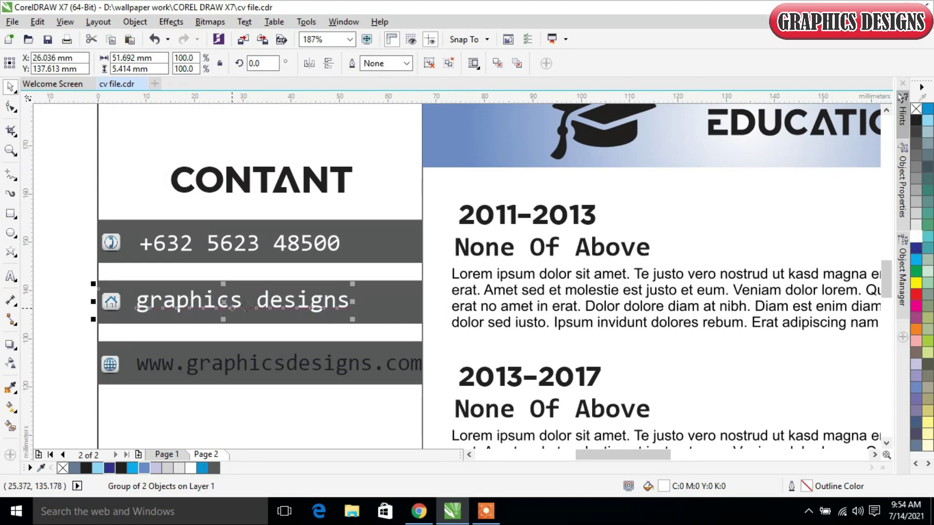
left_click(355, 364)
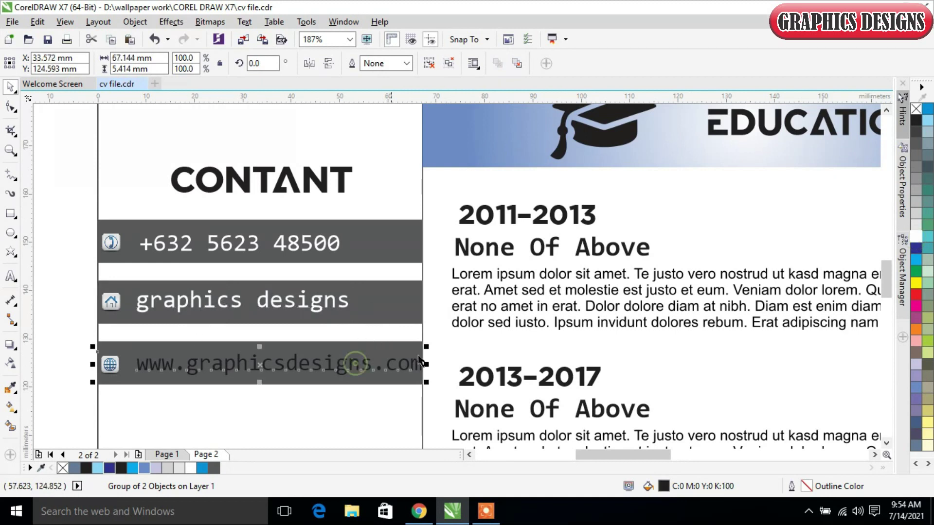
left_click(918, 227)
left_click(79, 246)
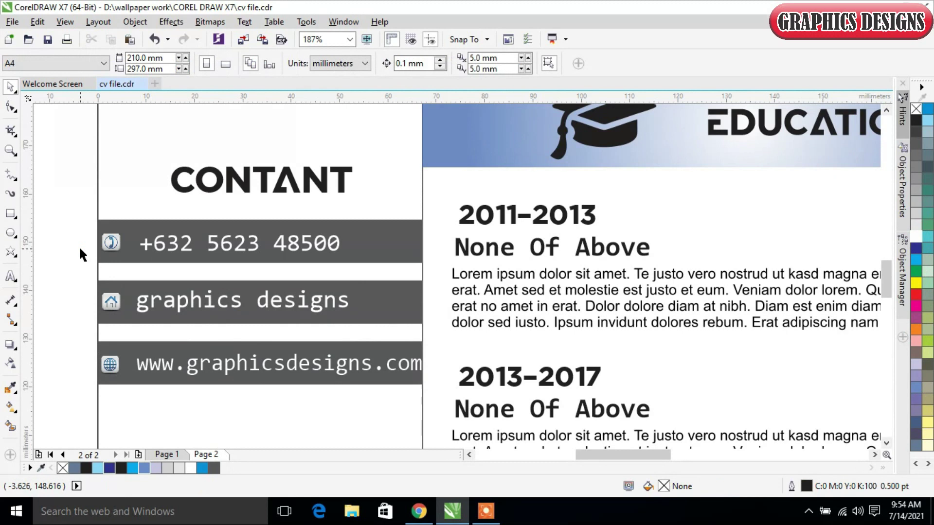
Step: Move the SKILL group into the sidebar below the contact bars, at about X 31 mm, Y 53.5 mm
scroll(79, 246, "down", 2)
scroll(679, 296, "down", 2)
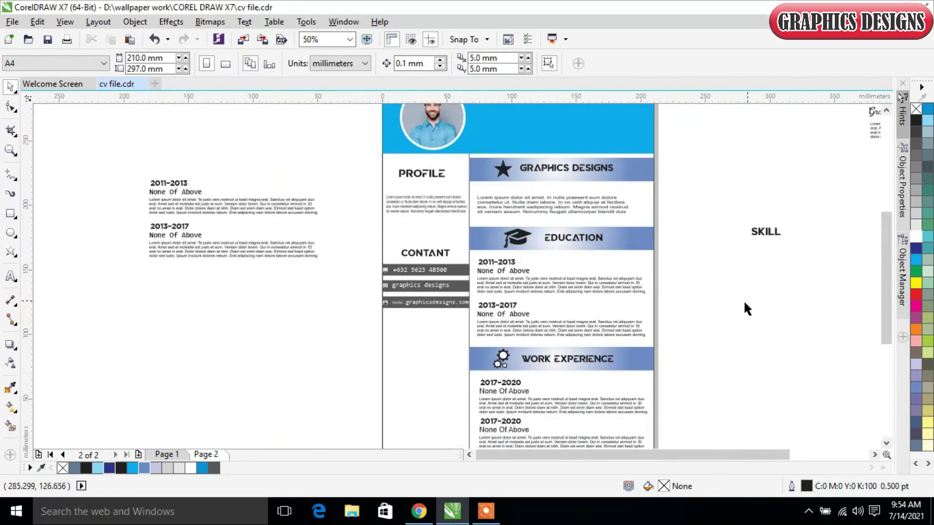
left_click_drag(766, 232, 425, 360)
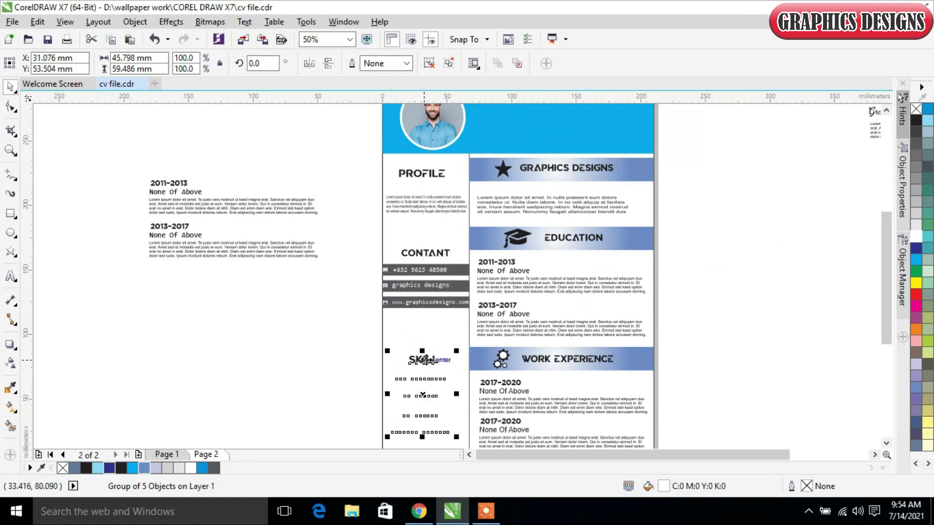
Step: Copy the graphics designs line's dark grey bar to just below the SKILL heading, at about Y 67.7 mm
left_click_drag(343, 325, 638, 376)
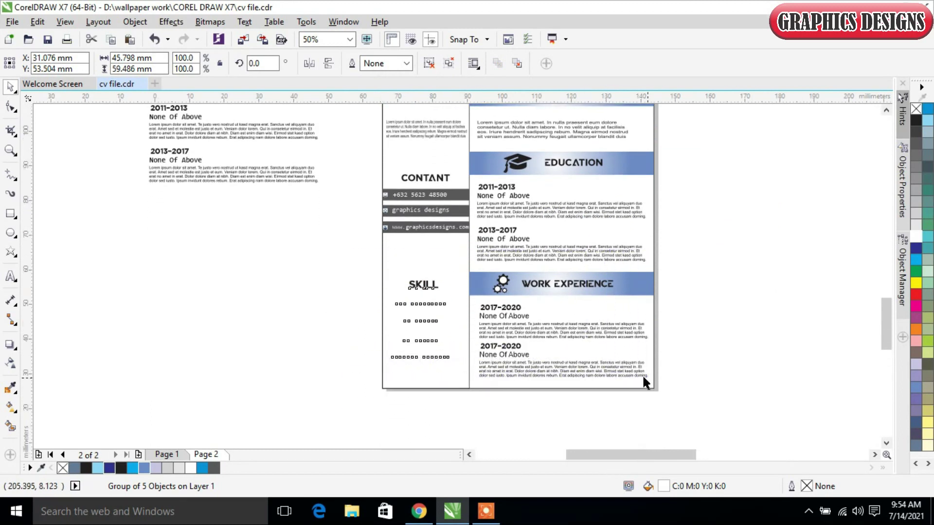
scroll(381, 206, "down", 3)
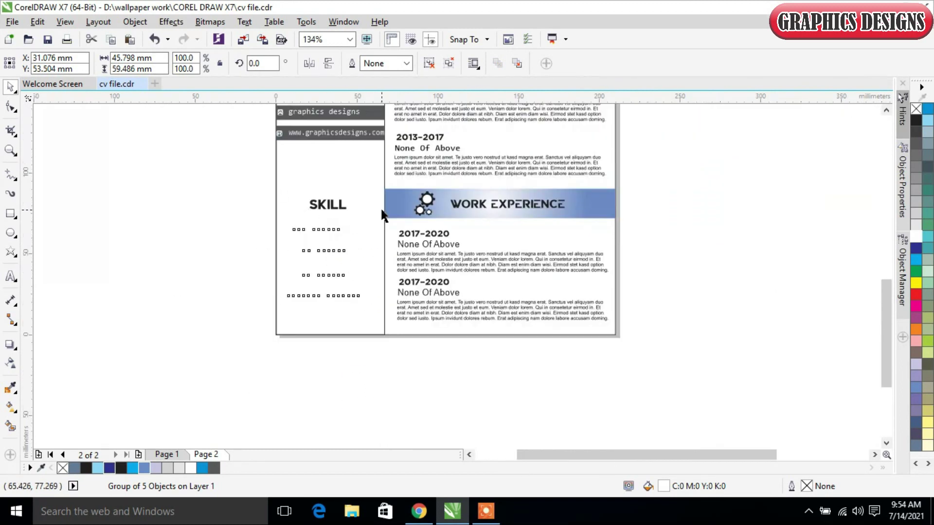
left_click(370, 117)
left_click_drag(369, 113, 368, 225)
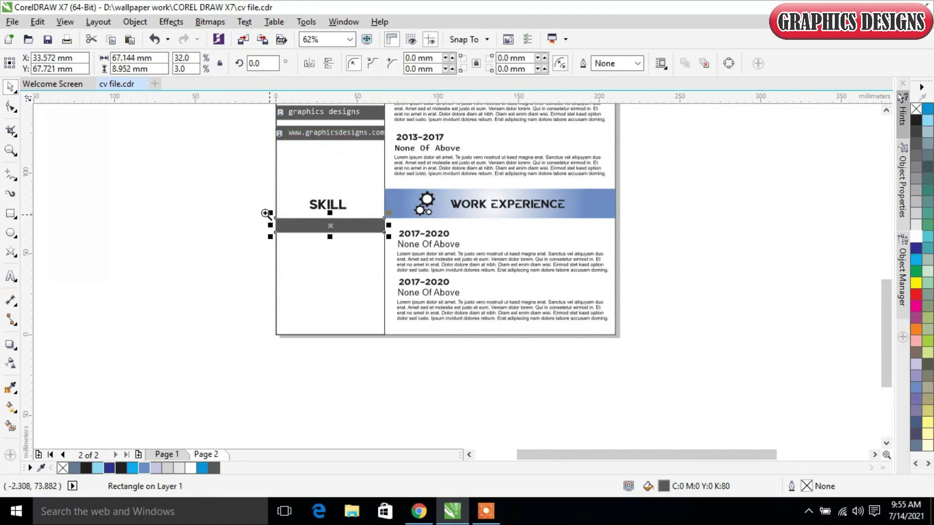
Step: Ungroup the SKILL group into its heading and separate skill lines
key("F2")
left_click_drag(215, 175, 454, 355)
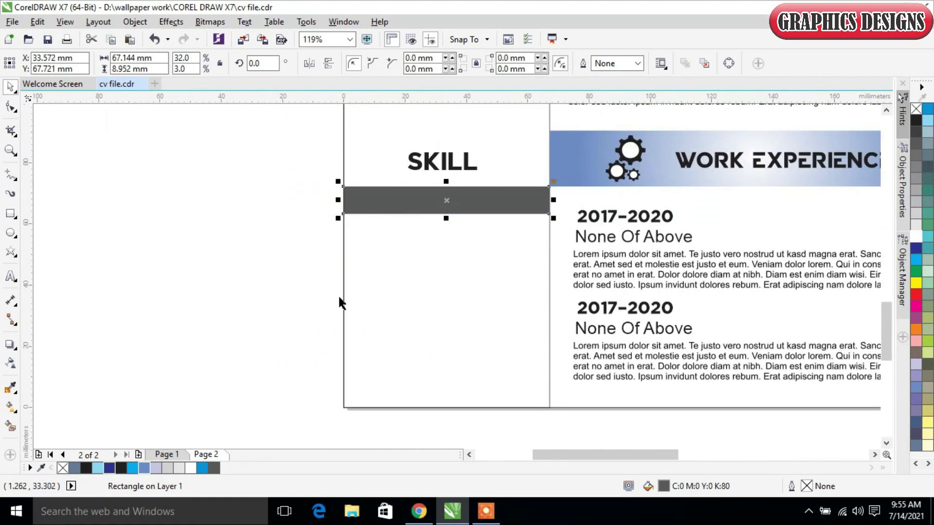
left_click(288, 236)
left_click(444, 161)
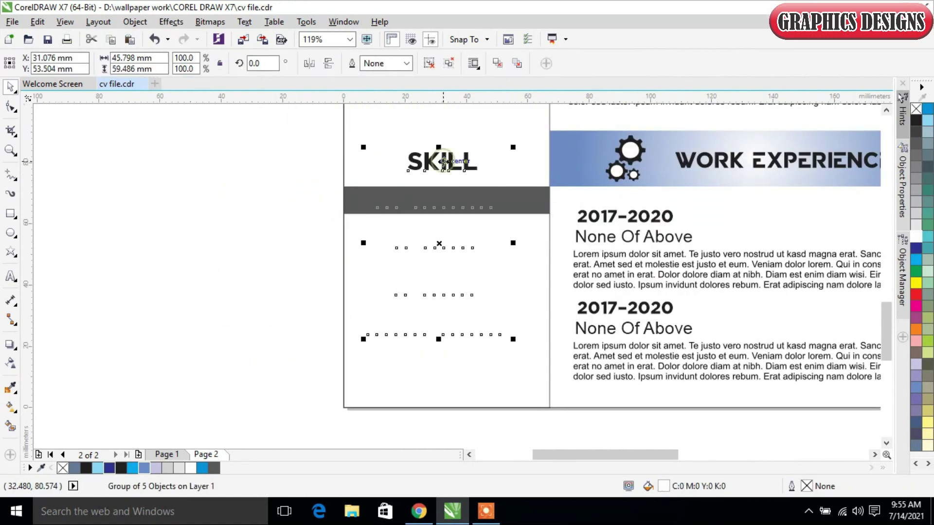
left_click(430, 64)
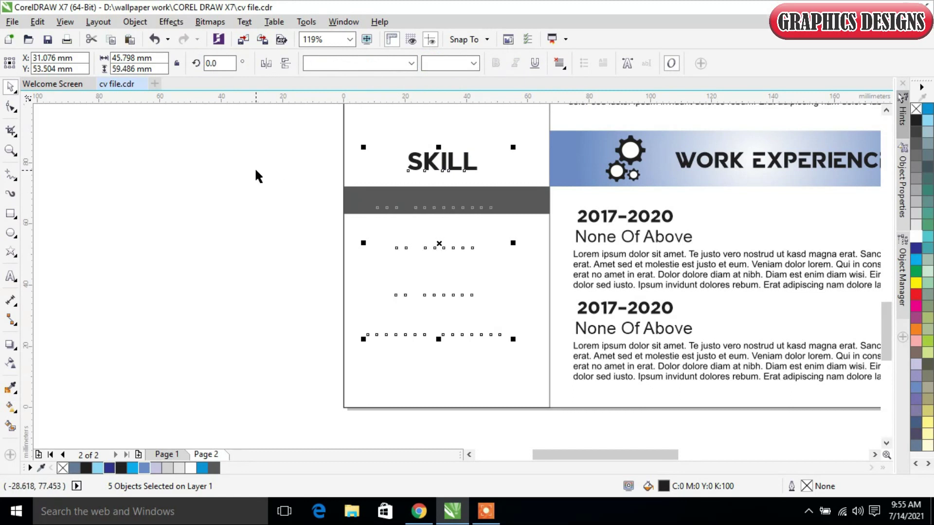
left_click(296, 180)
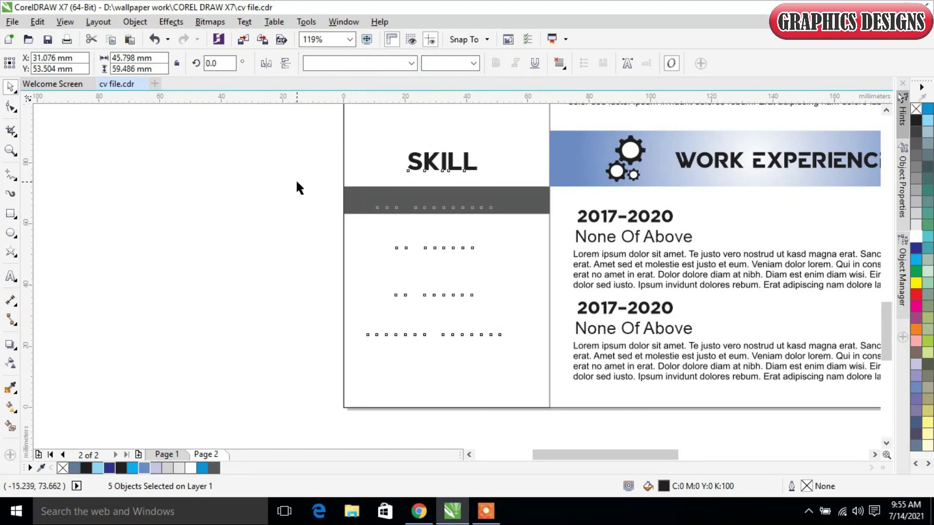
Step: Send the dark grey bar under SKILL backward, behind the first skill line
left_click(548, 203)
key("ctrl+Page_Down")
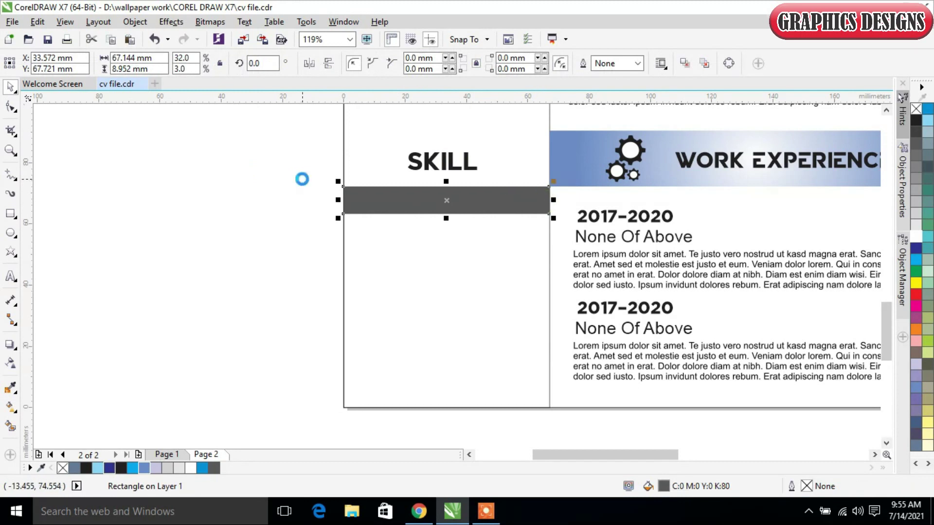